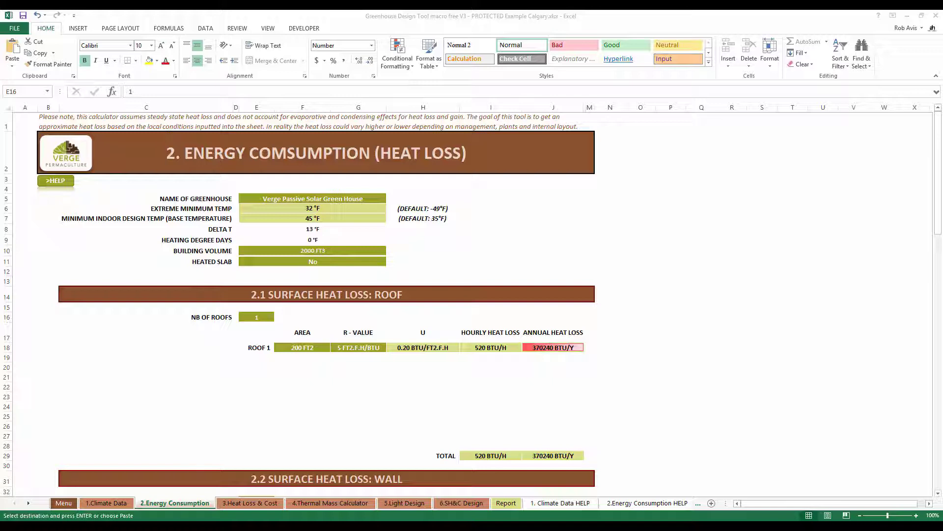
Switch to the greenhouse plan PDF in Acrobat Reader, enlarge its window and look through the drawing sheets back to the first page
click(217, 482)
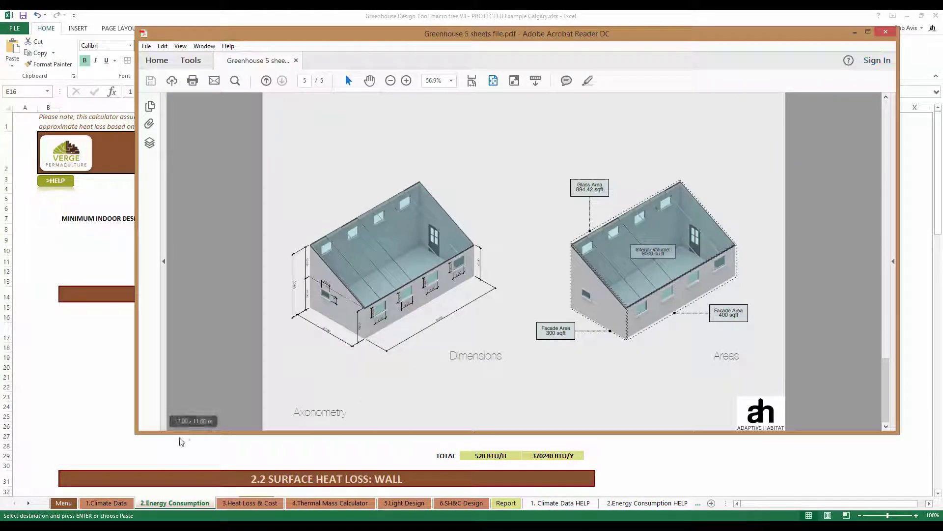
drag(138, 433, 1, 492)
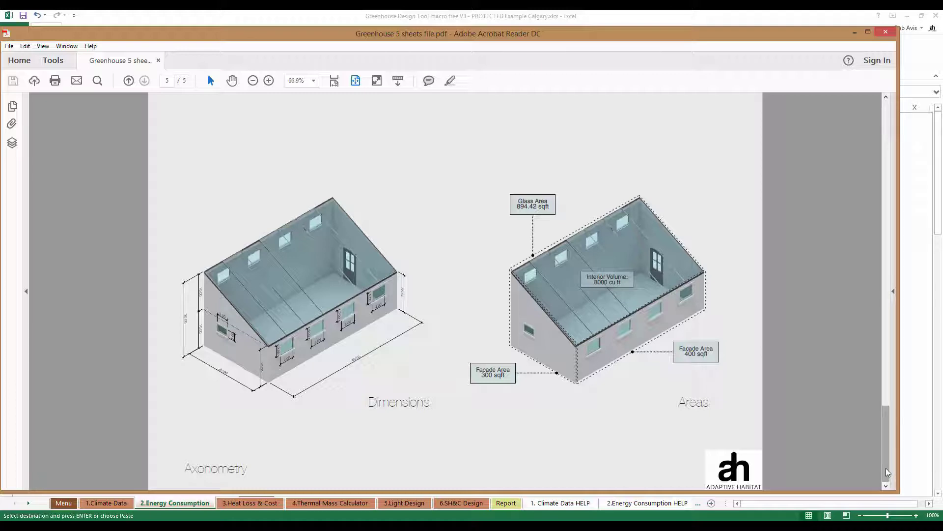
drag(889, 472, 889, 189)
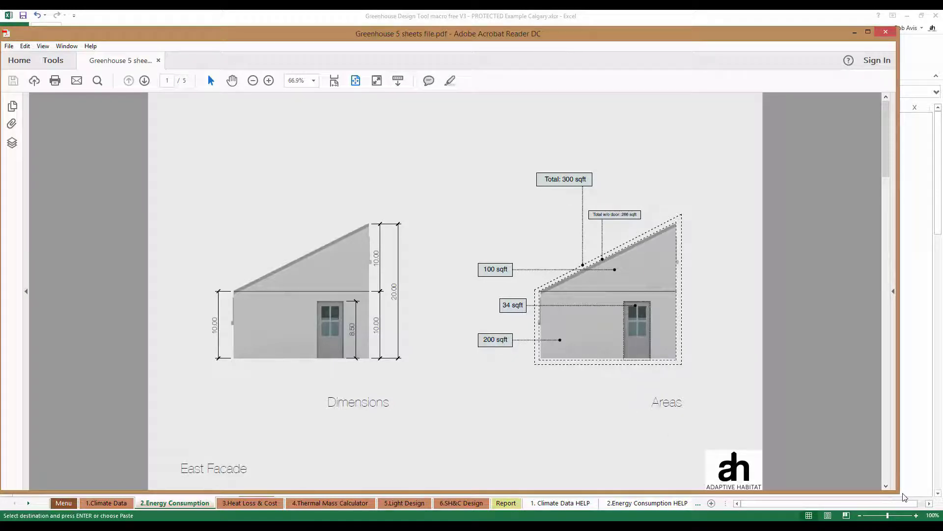
Arrange the workbook and the greenhouse plan PDF side by side so both can be read together
drag(895, 491, 491, 295)
drag(332, 37, 722, 36)
drag(392, 302, 590, 277)
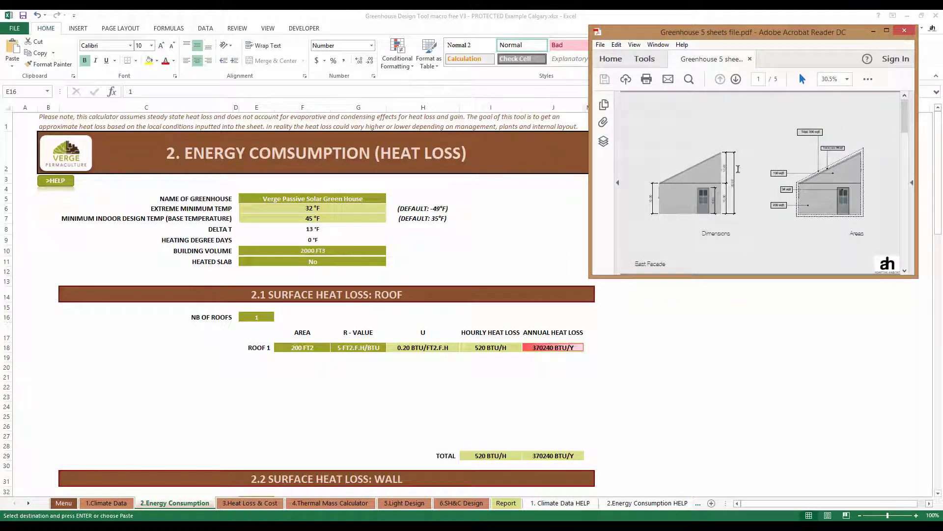
click(921, 20)
click(921, 20)
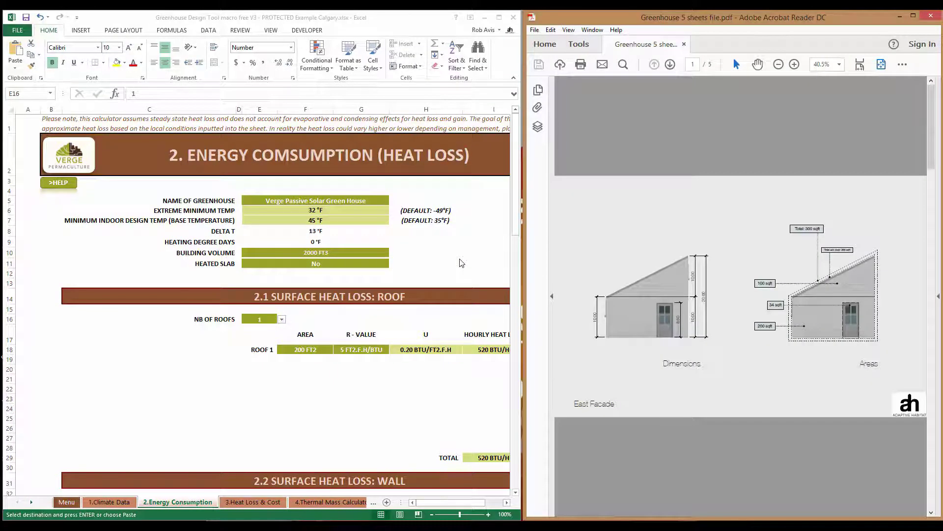
Enter "Verge Passive Solar Greenhouse" as the name of the greenhouse
click(356, 200)
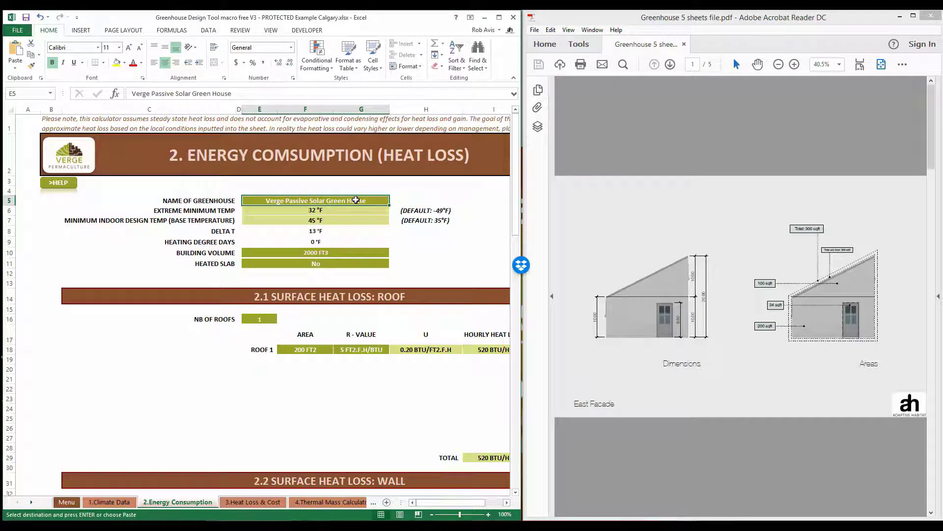
text(Verge P)
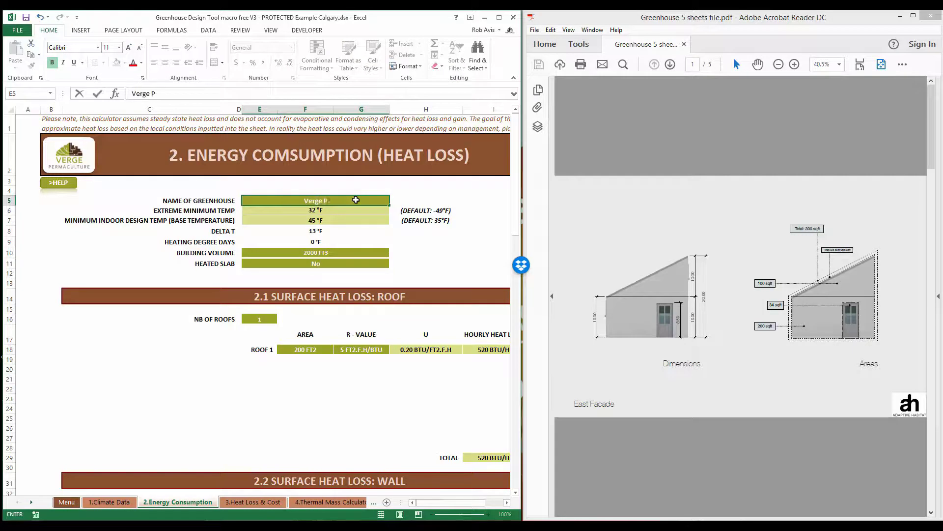
text(assive Solar Greenhouse)
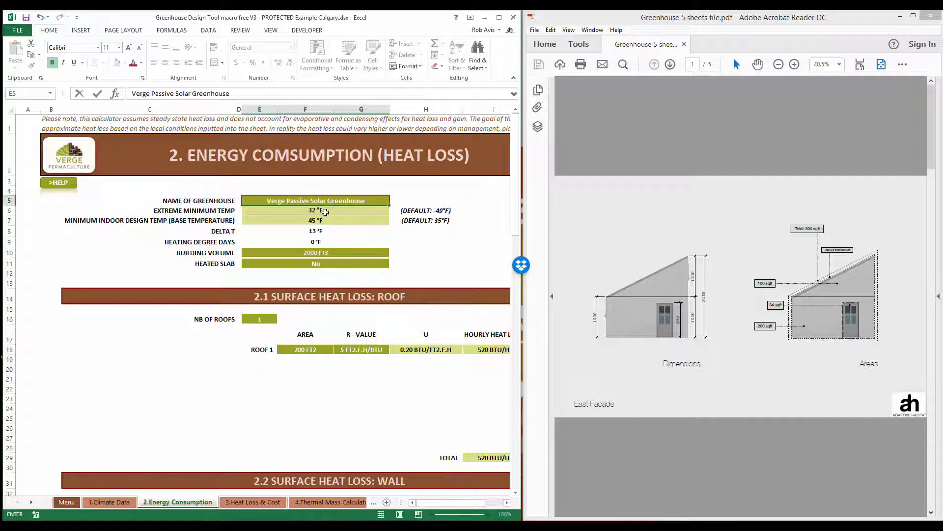
Set the extreme minimum temperature to -49 °F and the minimum indoor design temperature to 35 °F
click(326, 210)
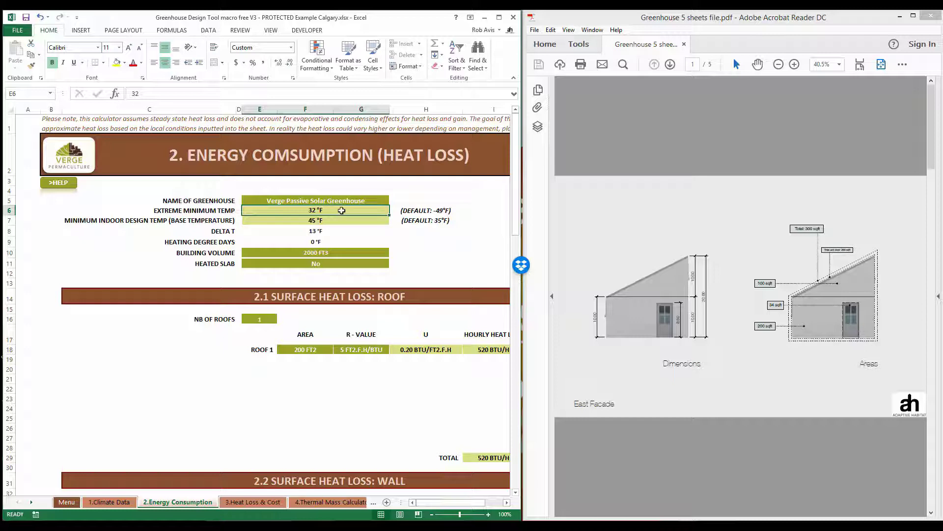
text(-49)
key(Return)
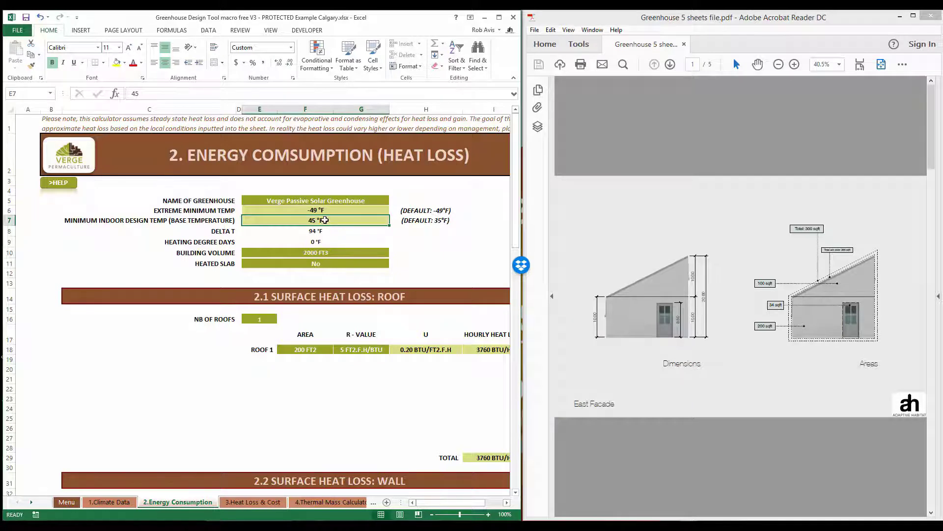
text(35)
Look up the interior volume on the PDF's axonometry sheet and set the building volume to 8000 ft3
click(320, 253)
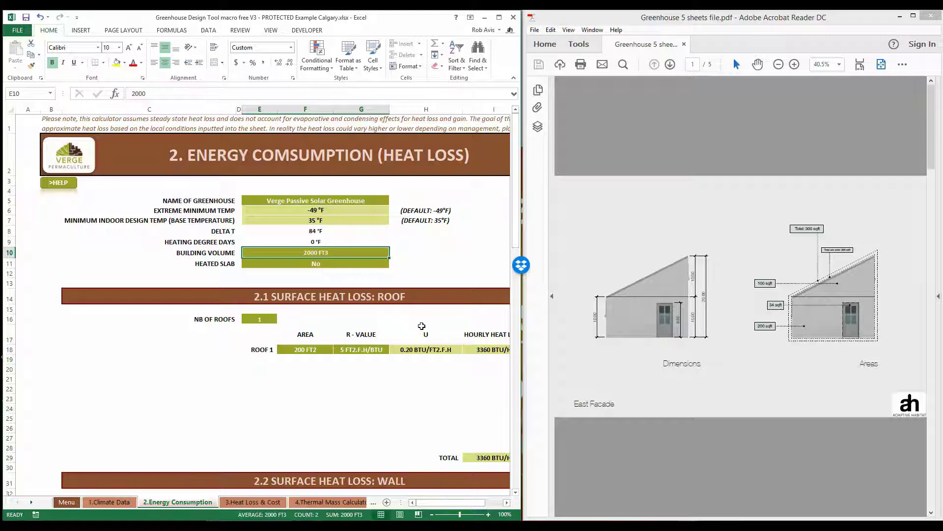
click(766, 313)
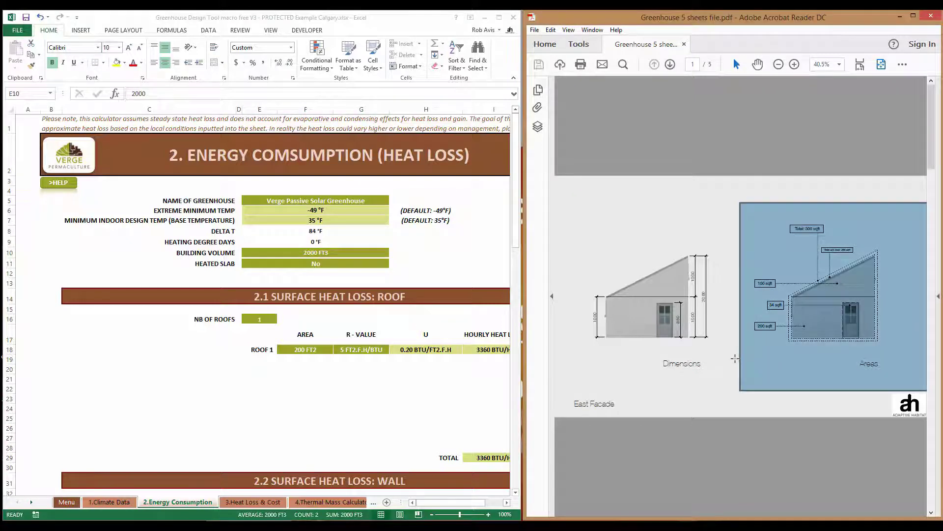
scroll(734, 358, down, 3)
scroll(733, 359, down, 3)
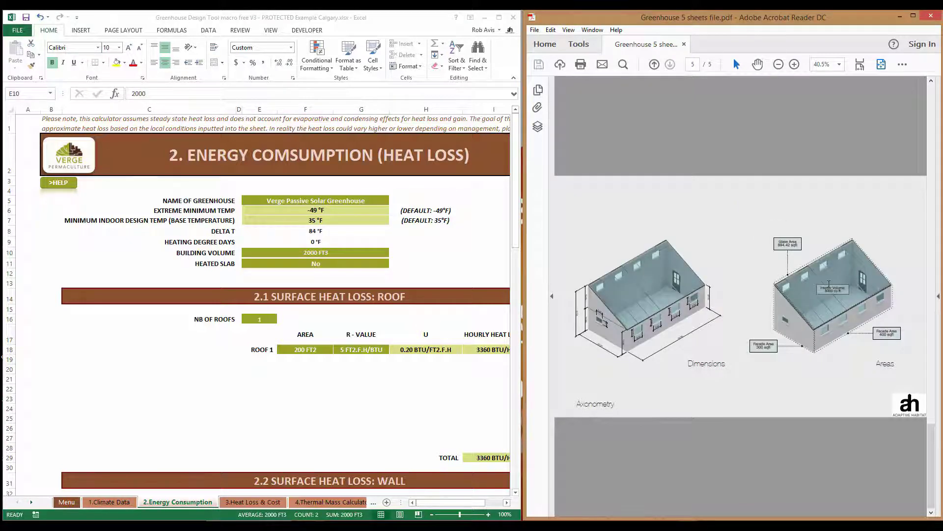
scroll(829, 285, up, 5)
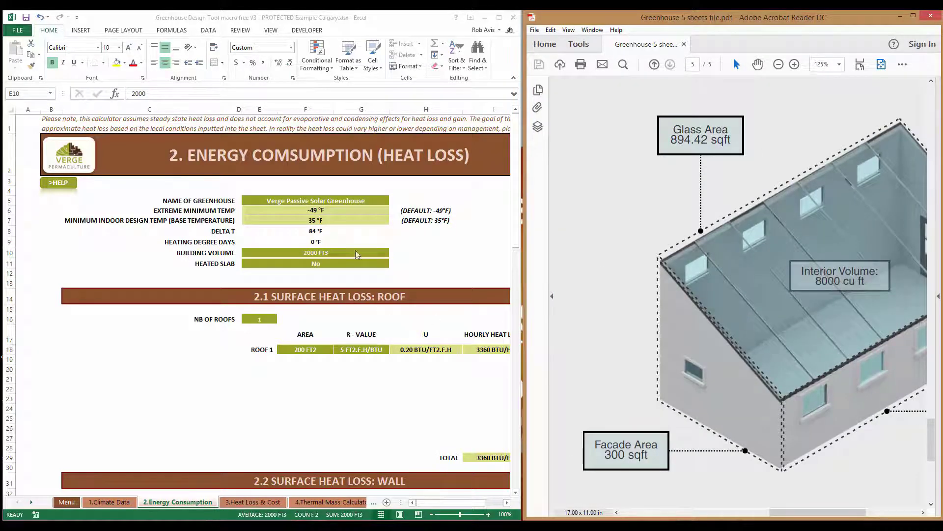
click(318, 253)
text(8000)
key(Return)
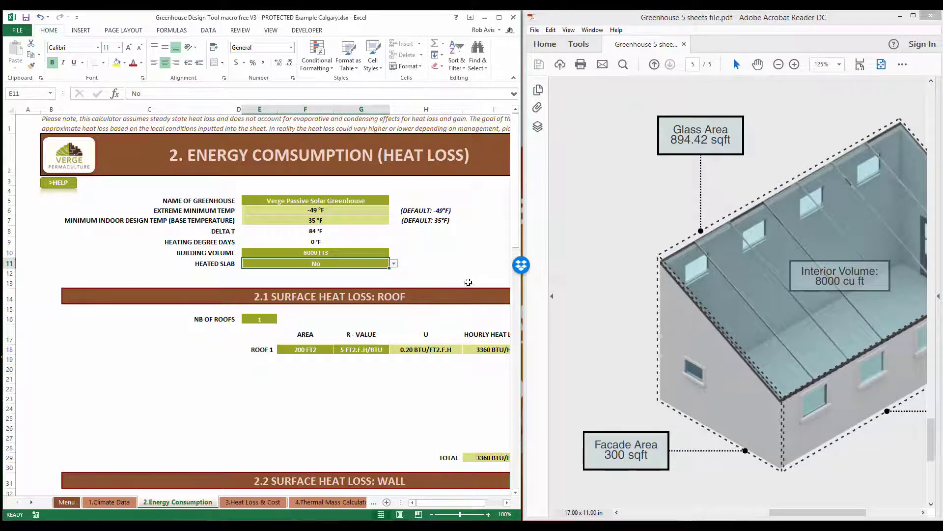
Check the glazed roof in the axonometry drawing and set the number of roofs to 0 in the roof heat loss section
drag(516, 231, 516, 244)
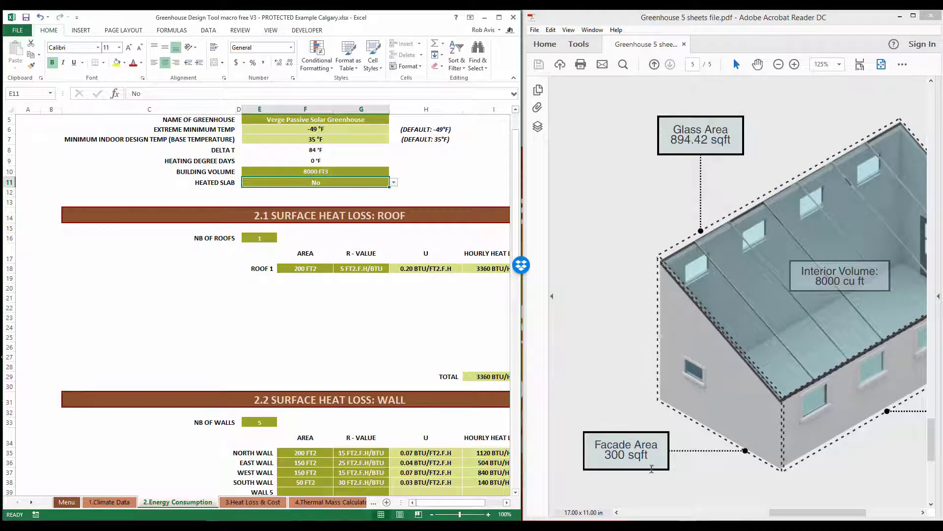
drag(779, 513, 801, 515)
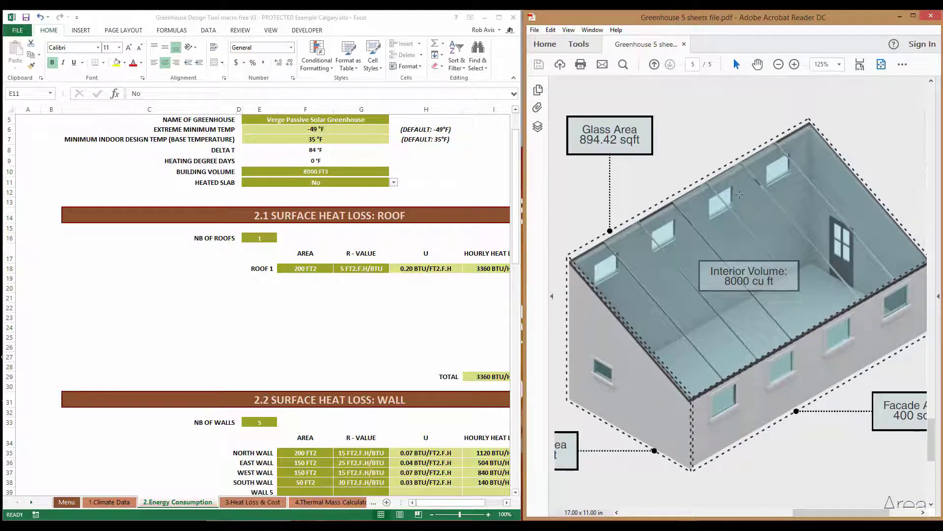
click(277, 240)
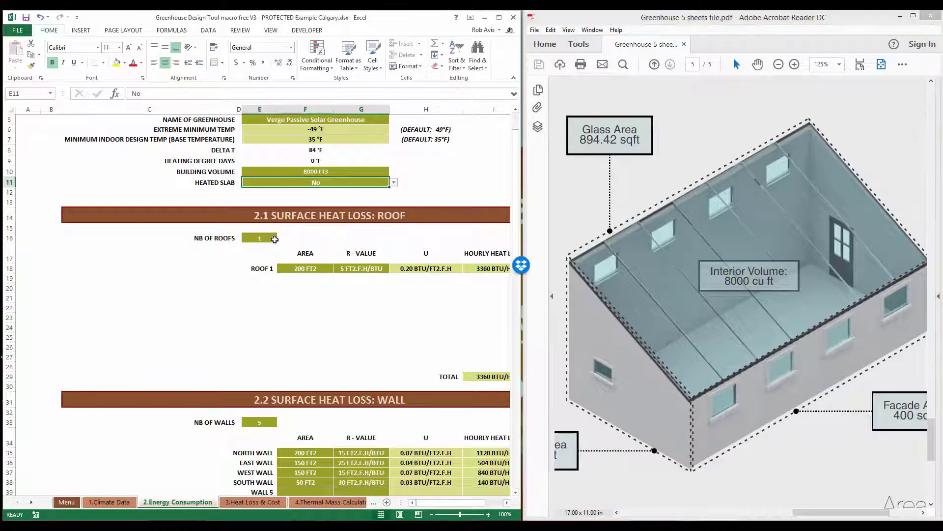
click(278, 241)
click(281, 238)
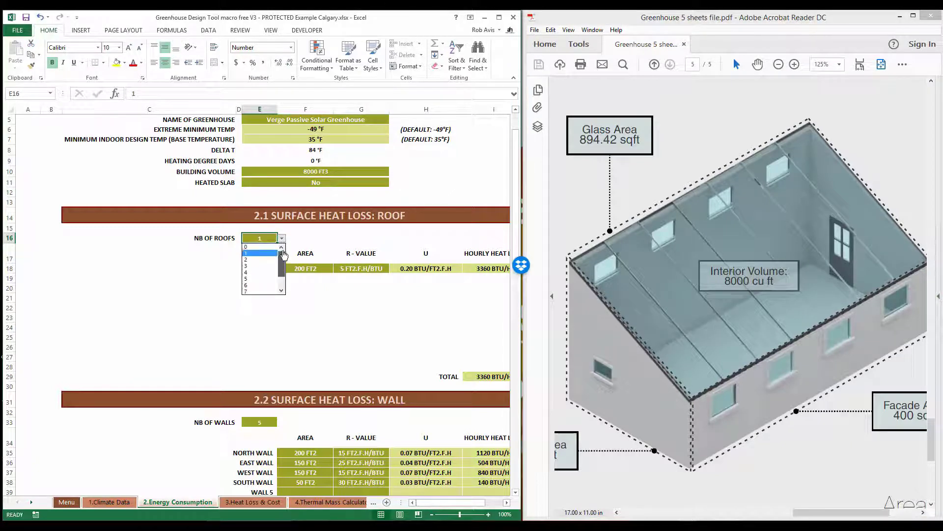
click(261, 246)
click(344, 307)
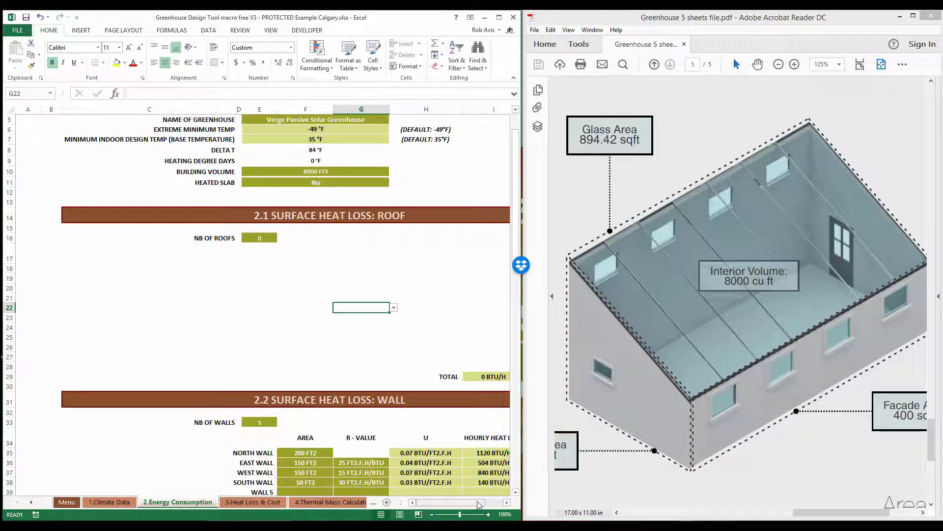
In the wall heat loss section, set the west wall's area to 294 ft2, excluding the window, and its R-value to 20
drag(479, 506, 484, 506)
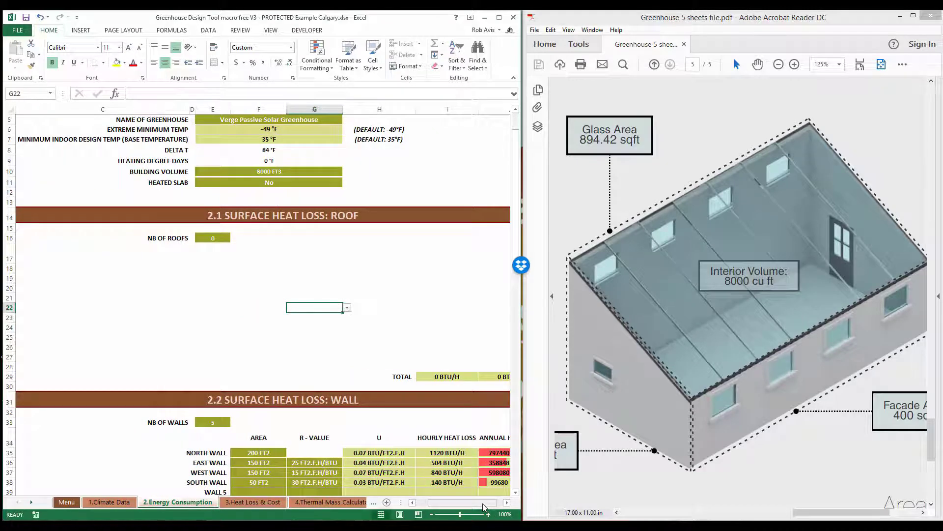
scroll(524, 227, down, 3)
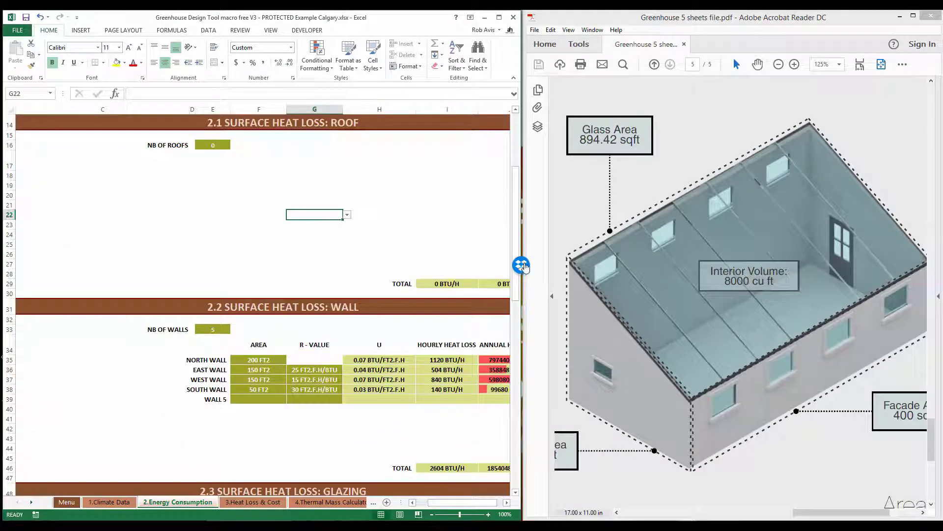
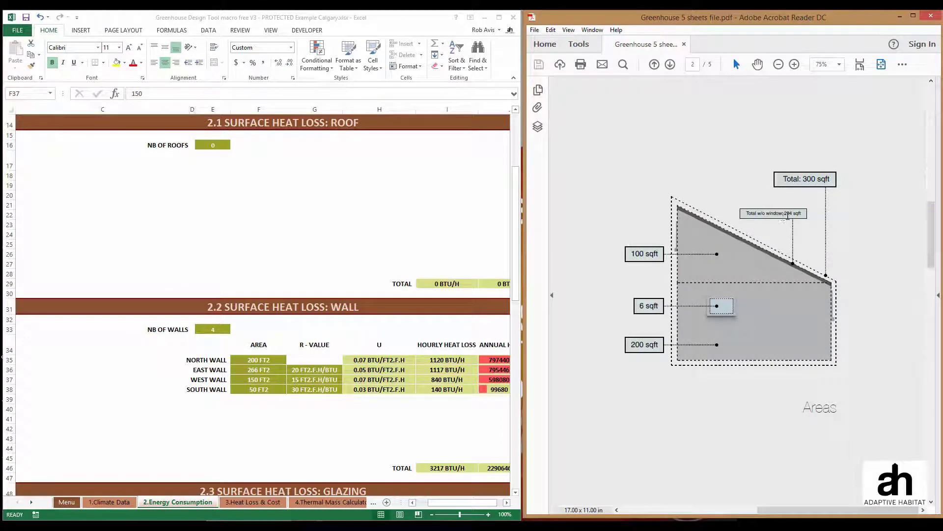
click(811, 221)
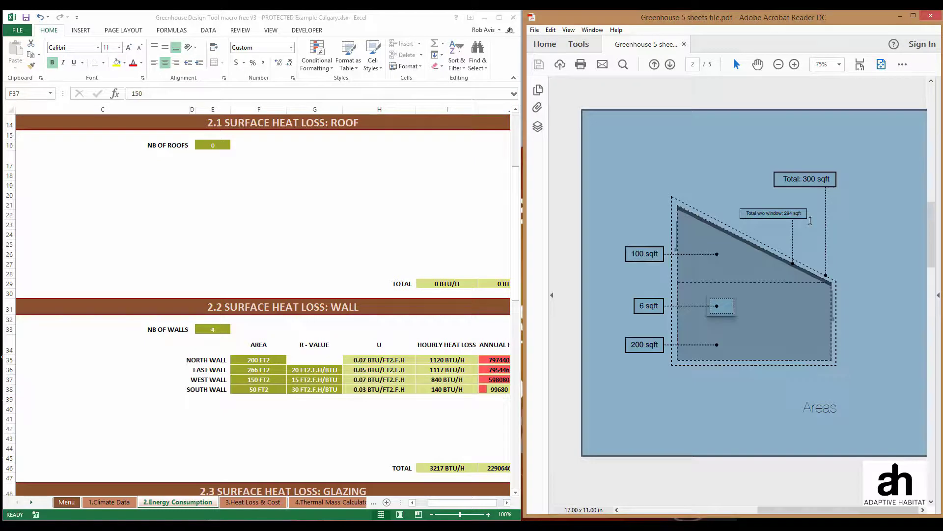
click(863, 252)
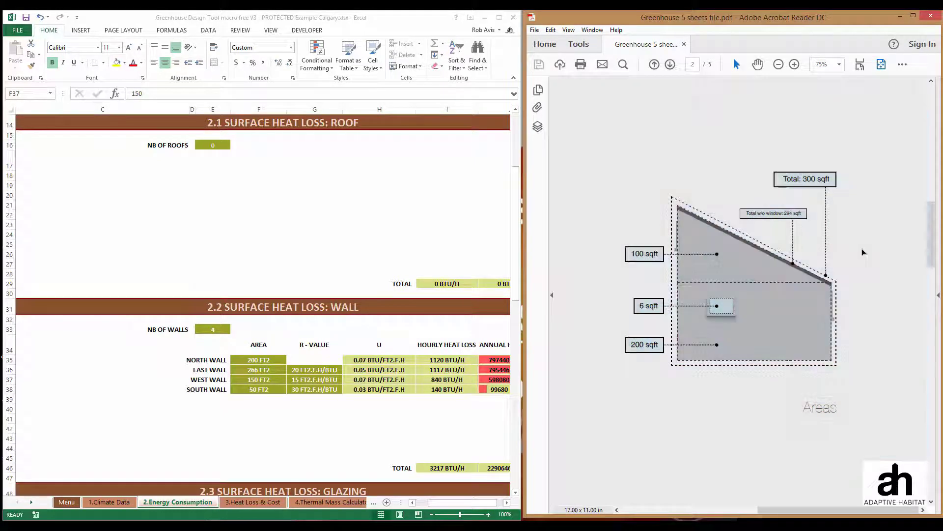
click(279, 381)
text(294)
click(315, 382)
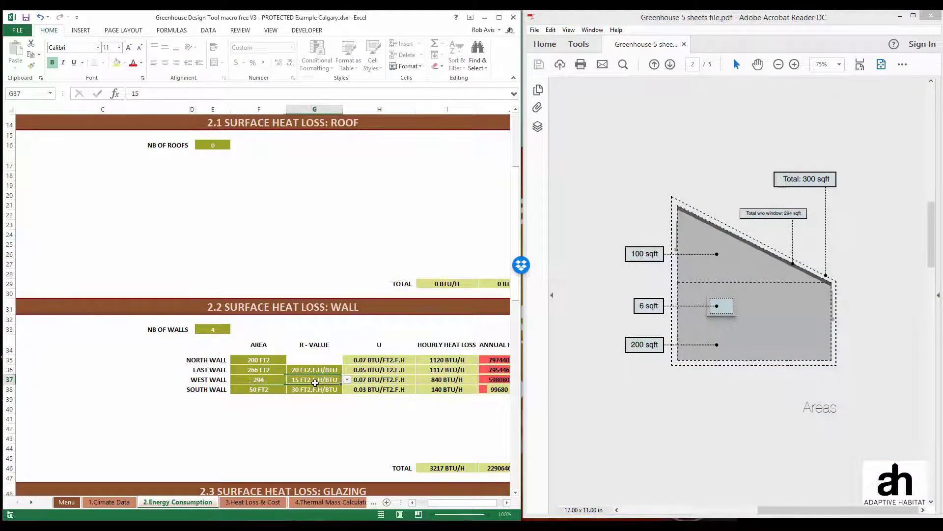
click(347, 380)
click(312, 407)
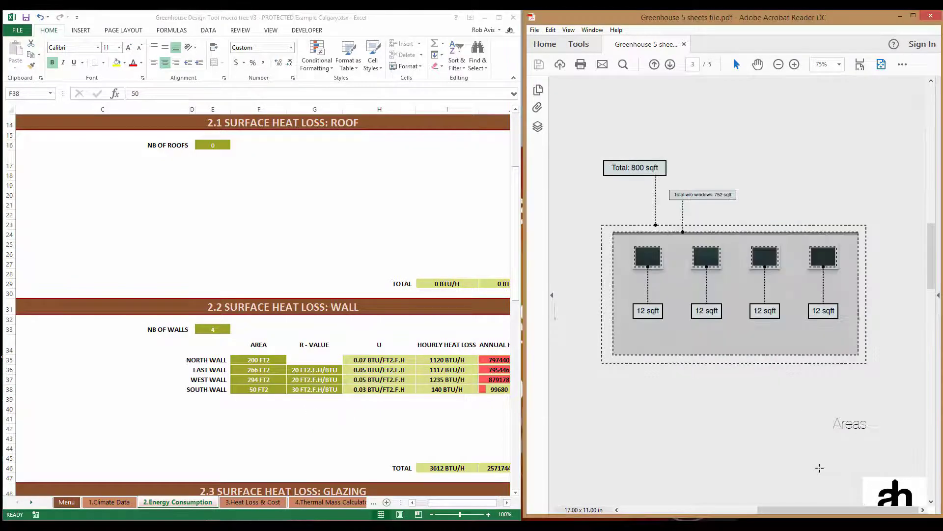
Read the windowless area on the PDF's third sheet, then set the north wall's area to 752 ft2 and its R-value to 20
scroll(834, 513, left, 5)
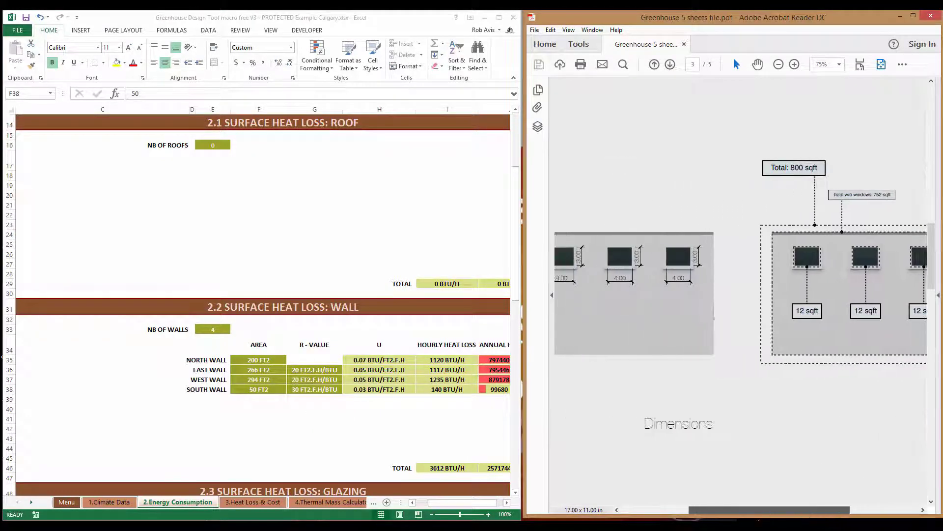
scroll(815, 511, right, 5)
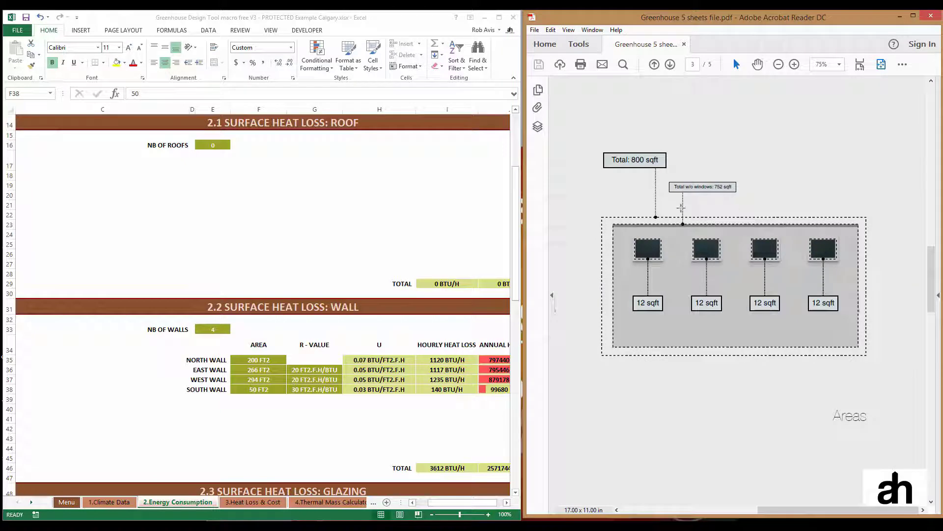
click(267, 361)
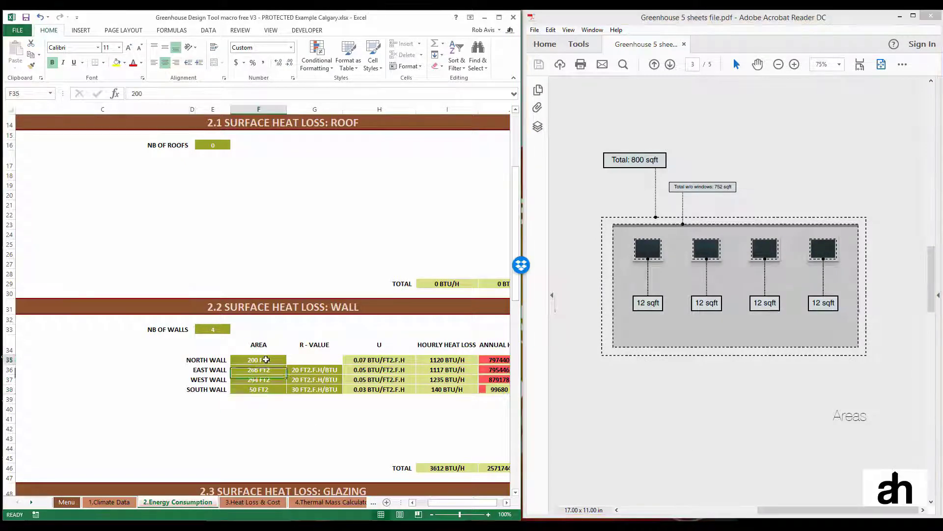
text(752)
click(333, 362)
click(347, 359)
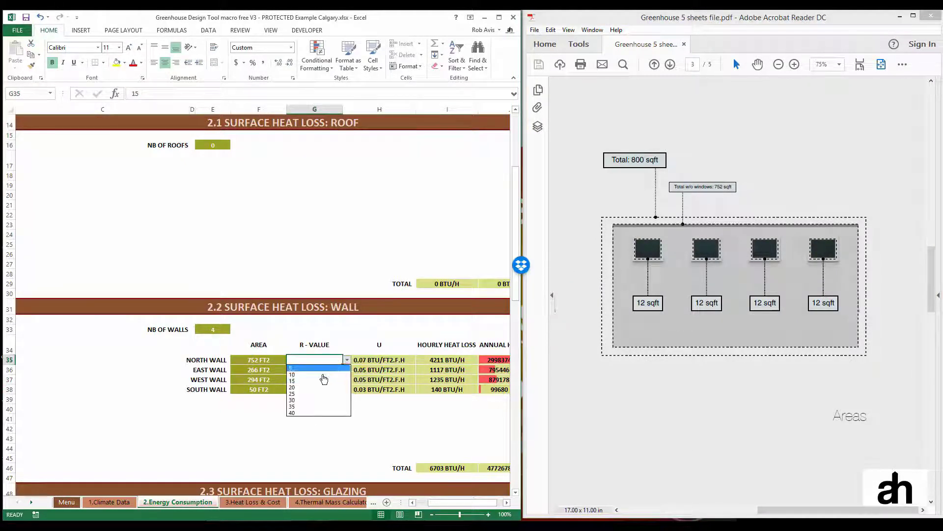
click(318, 390)
click(317, 414)
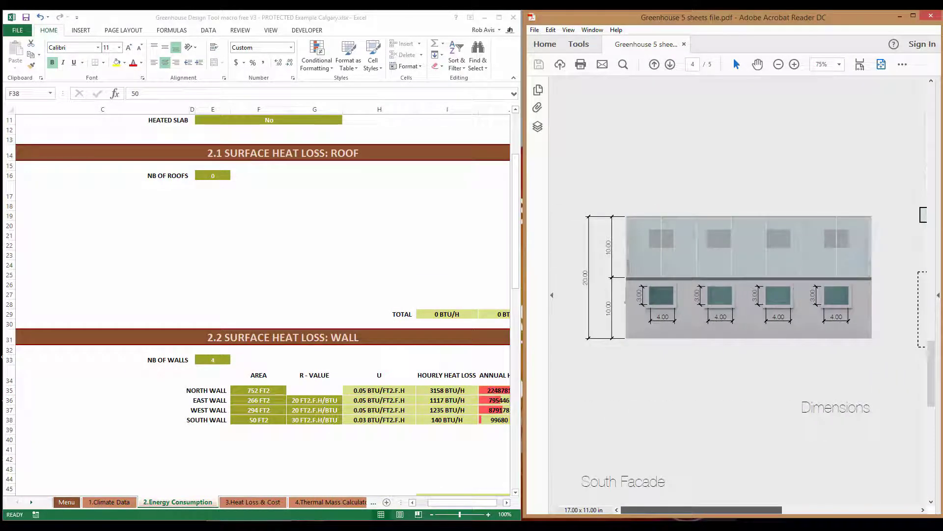
Read the windowless area on the PDF's south facade sheet, then set the south wall's area to 352 ft2 and its R-value to 20
drag(706, 509, 834, 515)
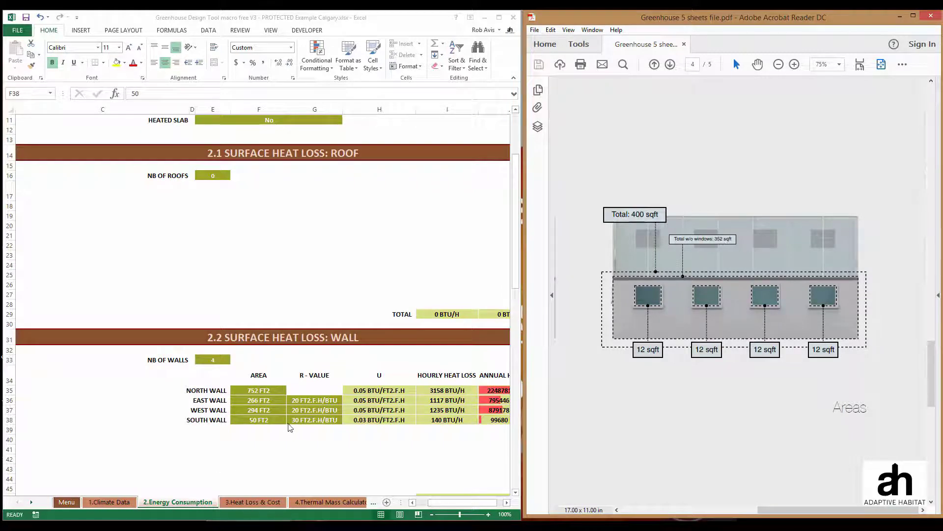
click(273, 420)
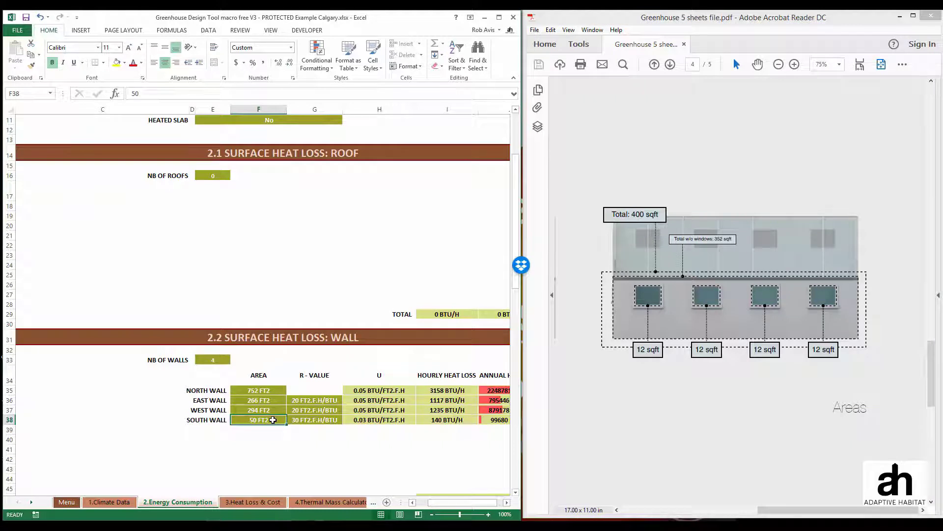
text(352)
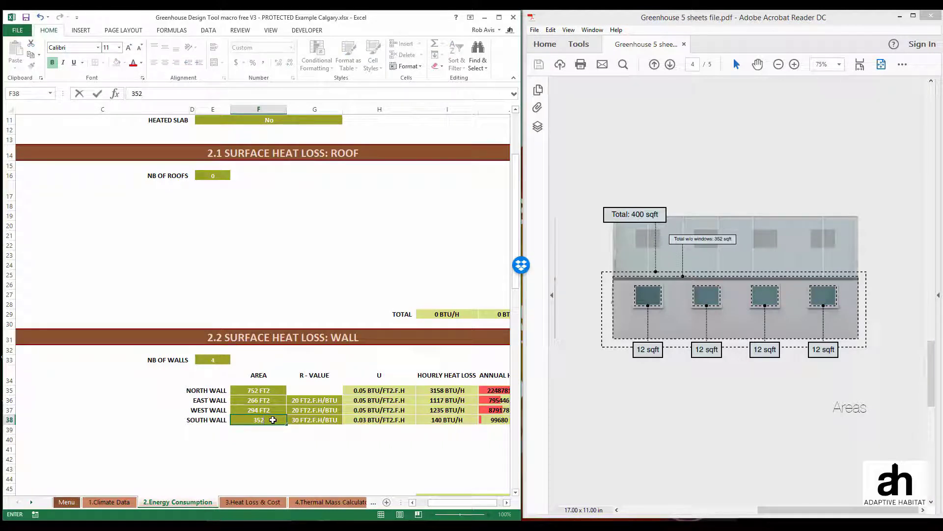
click(299, 421)
click(347, 421)
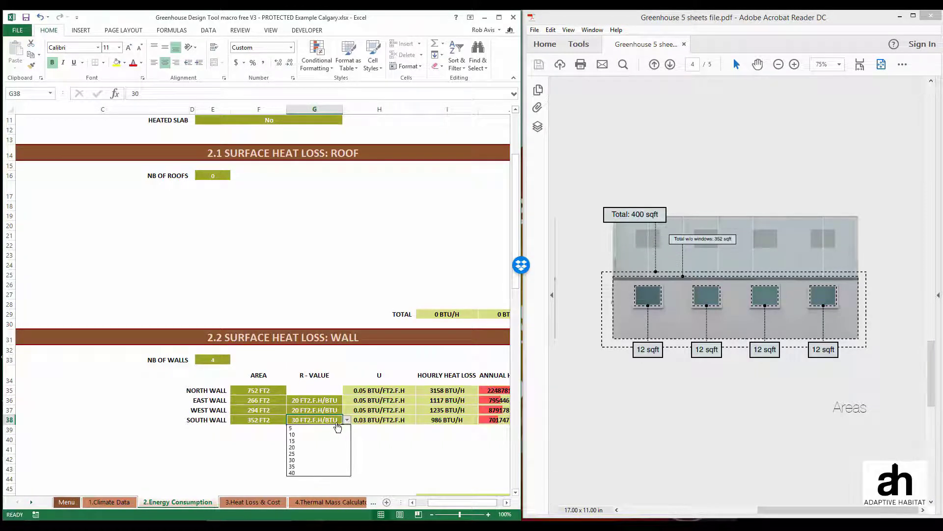
click(325, 448)
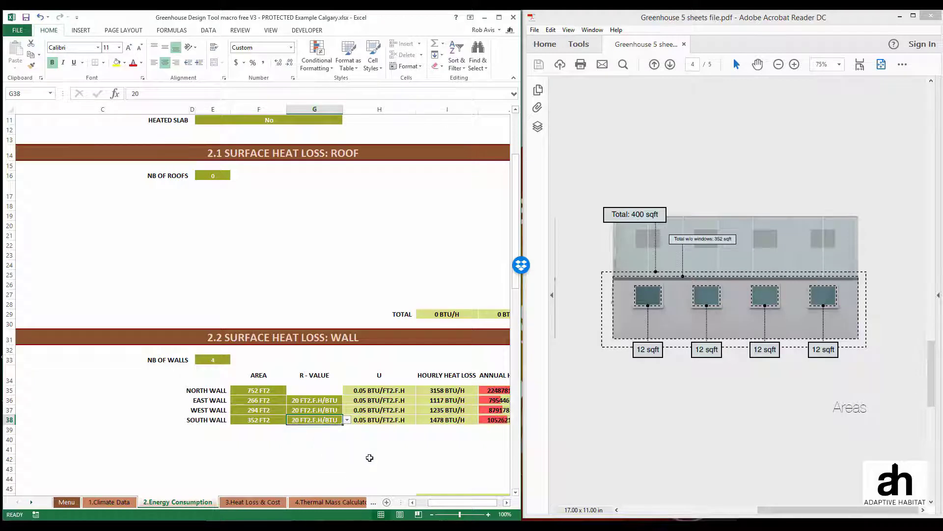
Review the walls' annual heat losses, then widen the workbook window at the glazing heat loss section
click(438, 503)
mouse_move(439, 507)
mouse_down()
mouse_move(451, 508)
mouse_move(441, 506)
mouse_up()
click(506, 502)
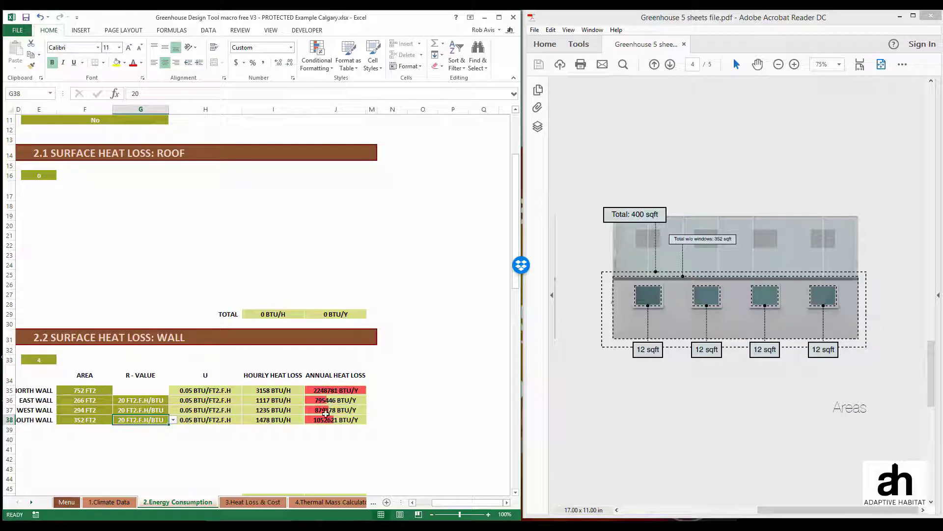
scroll(442, 505, down, 7)
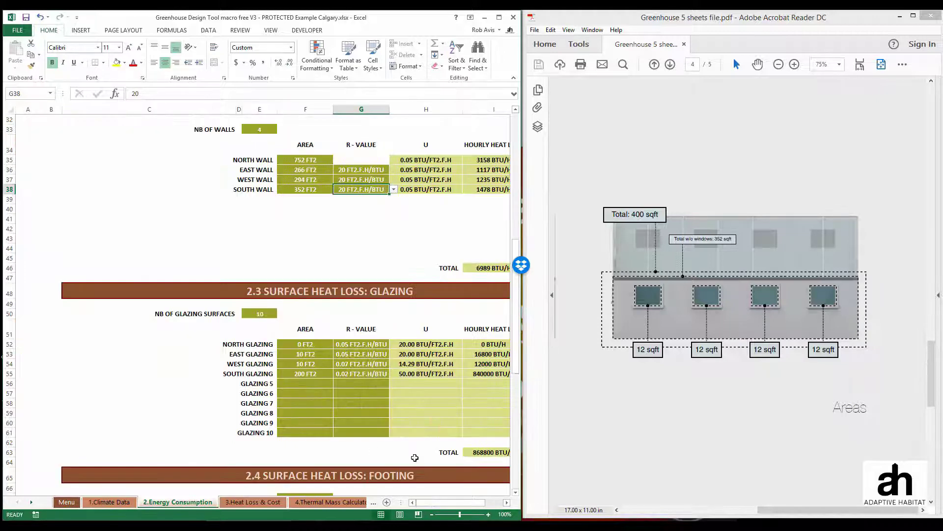
drag(441, 505, 447, 504)
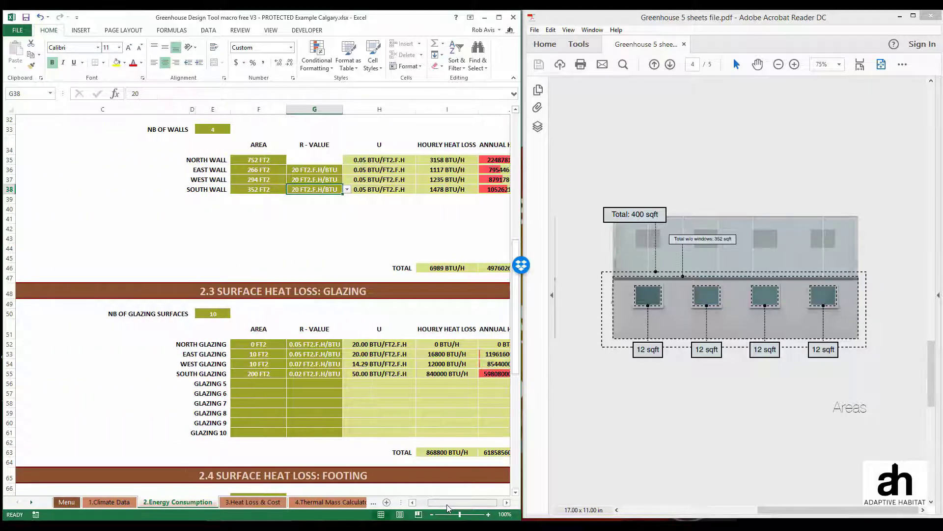
drag(523, 352, 532, 349)
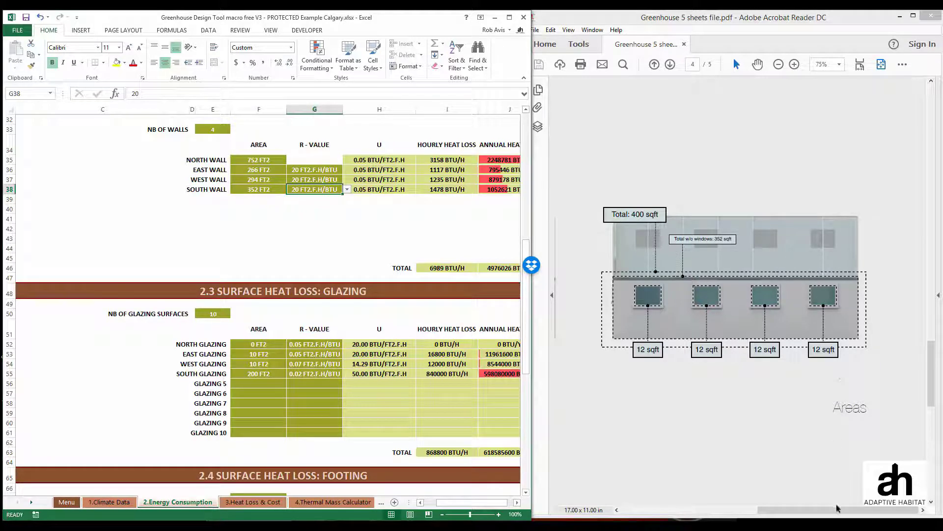
Check the windows, door and glass roof on the PDF's sheets, then set the number of glazing surfaces to 5
click(636, 246)
scroll(636, 245, up, 3)
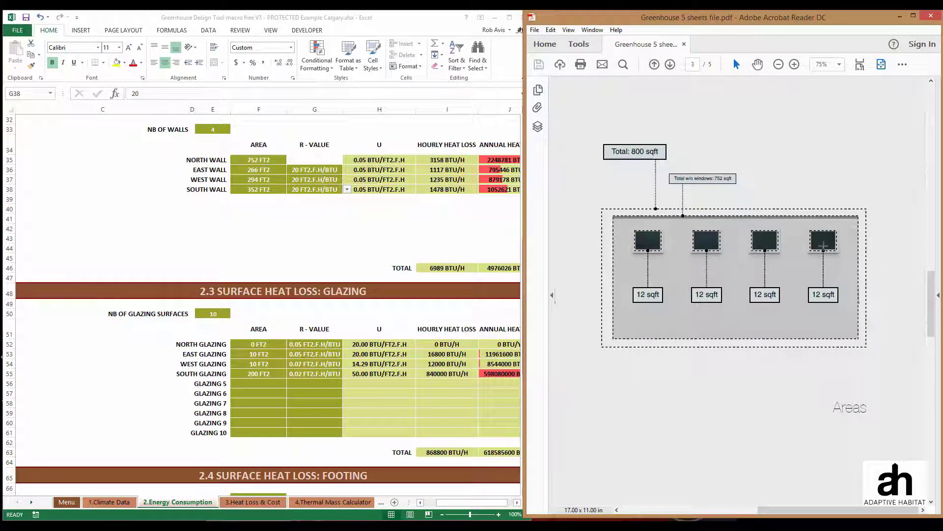
scroll(799, 511, up, 3)
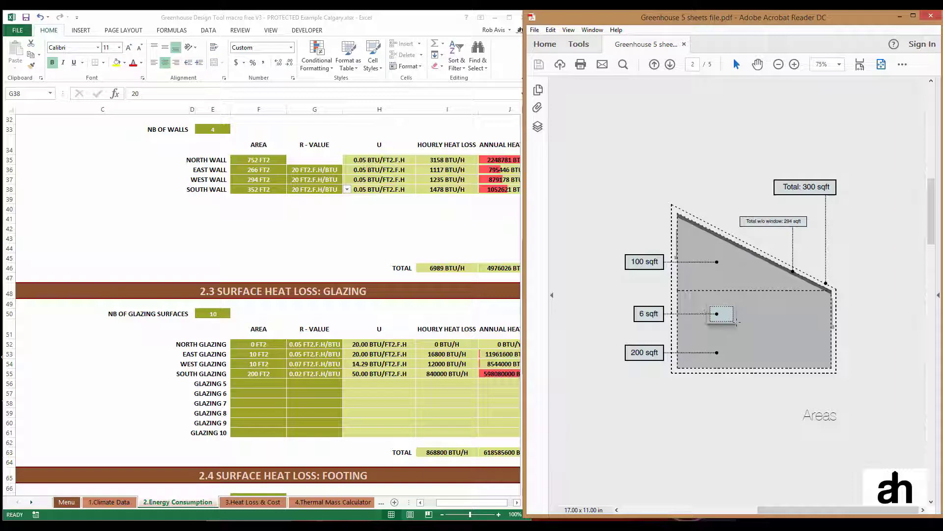
scroll(787, 427, up, 3)
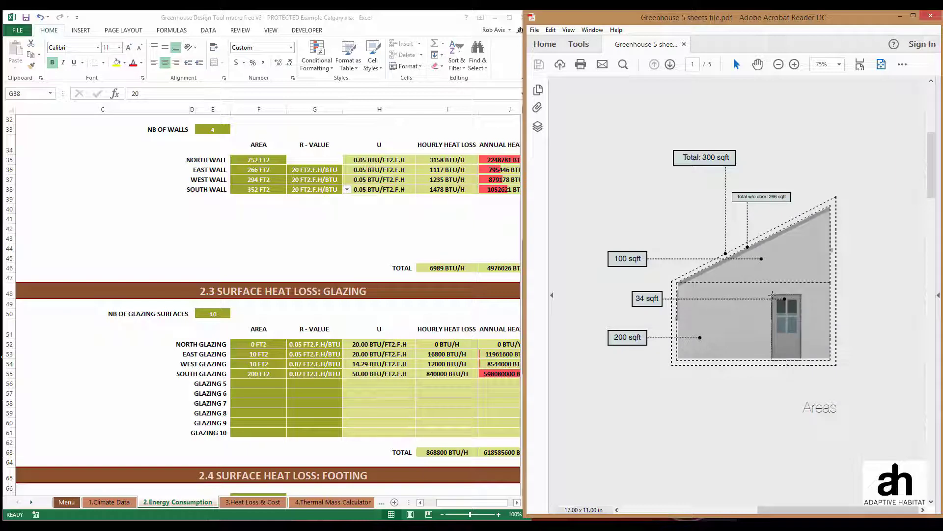
key(End)
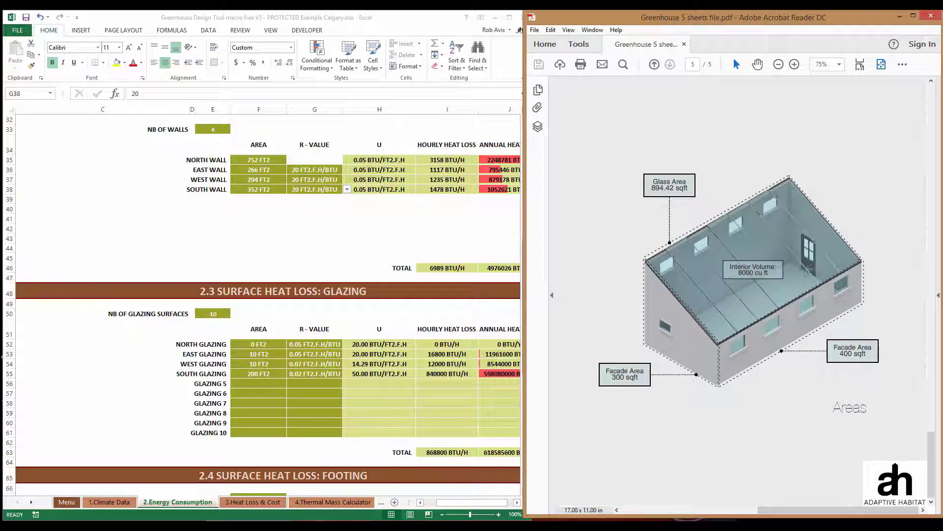
click(229, 314)
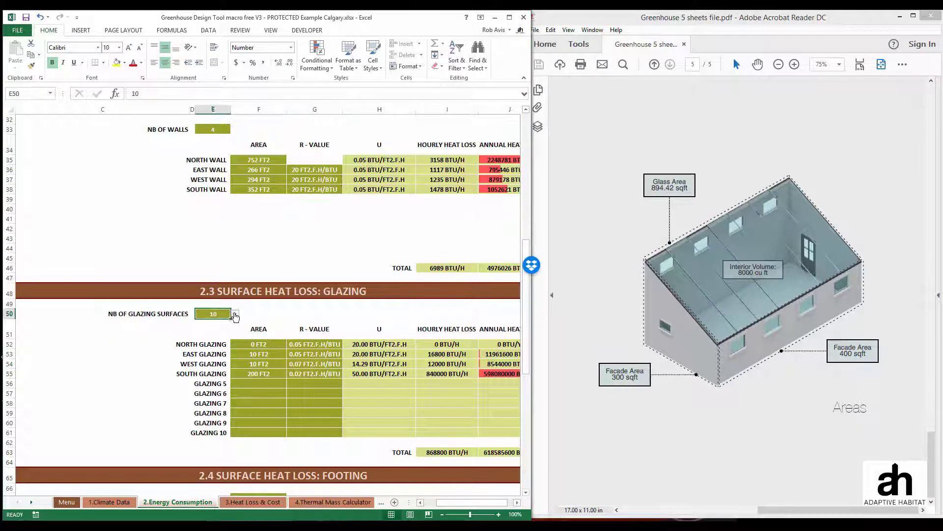
click(235, 314)
click(222, 339)
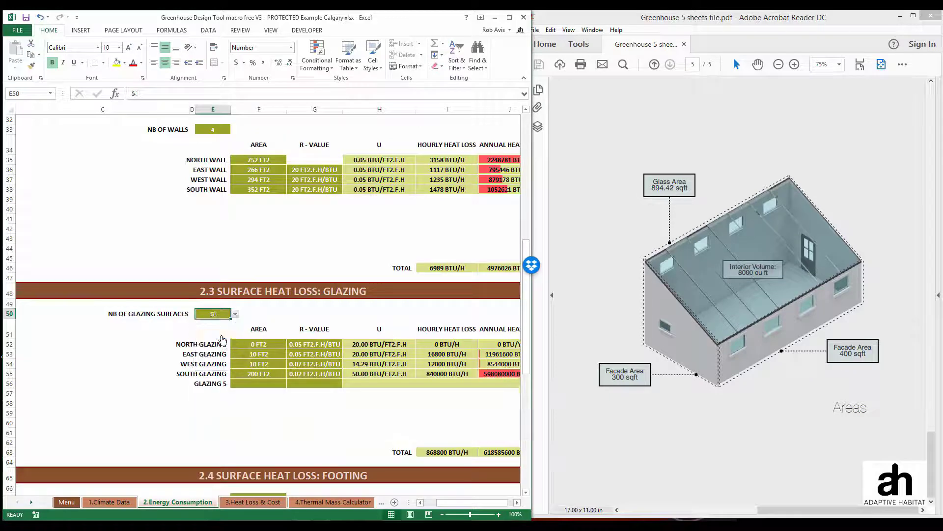
Read the window areas on the PDF's third sheet and set the north glazing's area to 48 ft2
click(789, 441)
scroll(790, 441, up, 10)
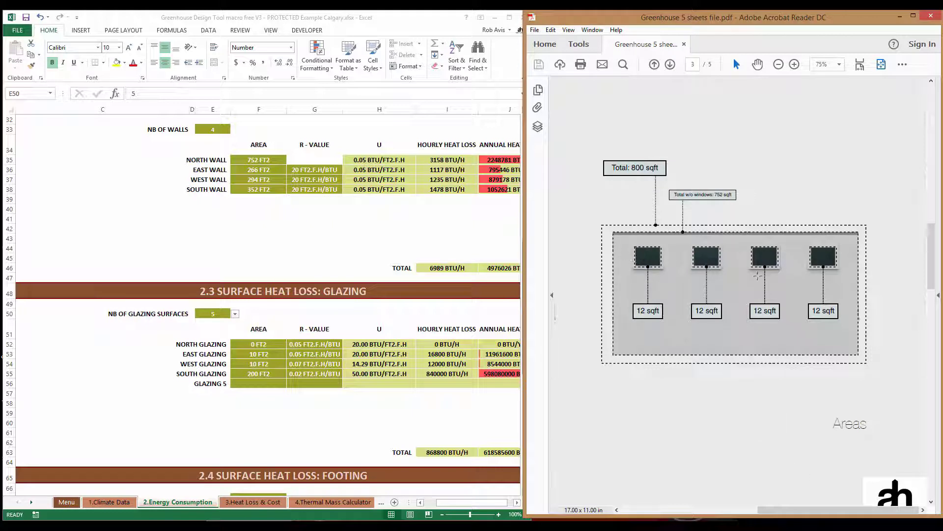
click(265, 344)
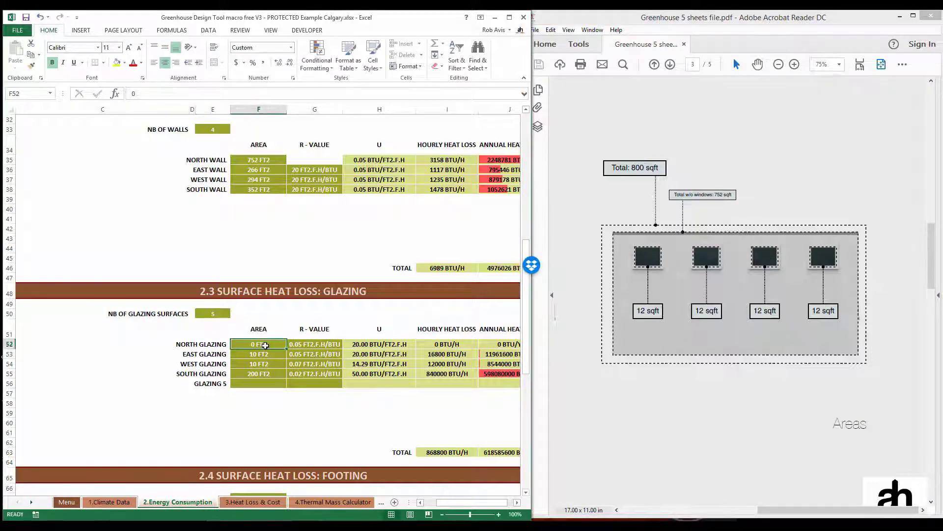
text(48)
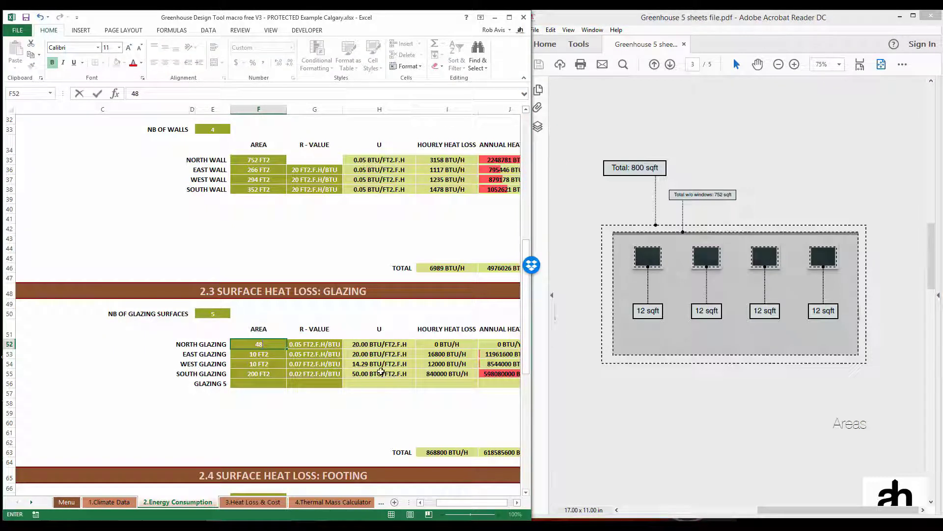
Set the north glazing's R-value to 1.9
click(333, 346)
click(347, 344)
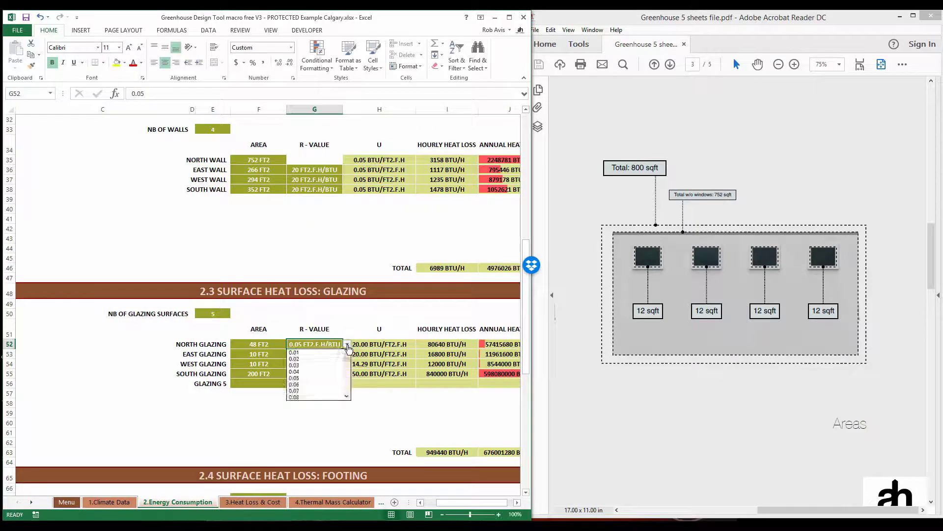
click(346, 397)
click(346, 397)
click(346, 398)
click(347, 397)
click(347, 397)
click(347, 397)
click(346, 397)
click(347, 397)
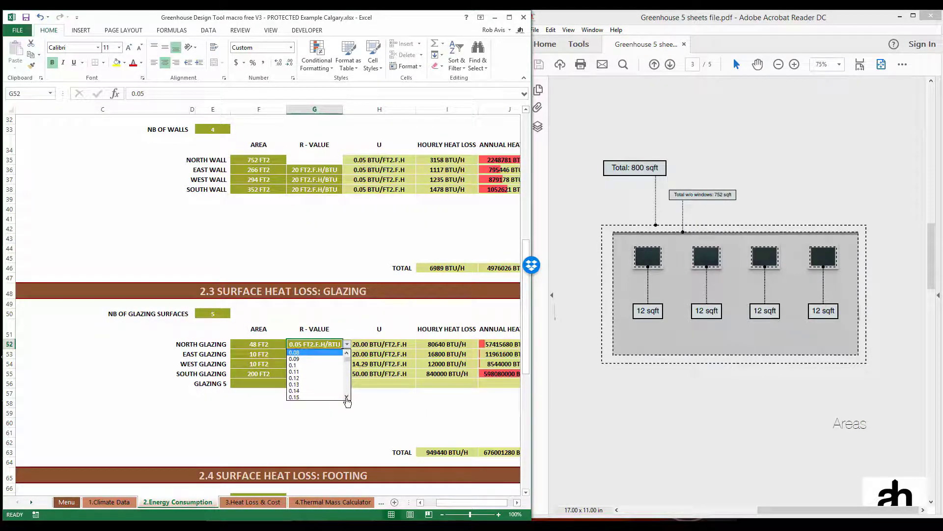
click(347, 397)
click(346, 397)
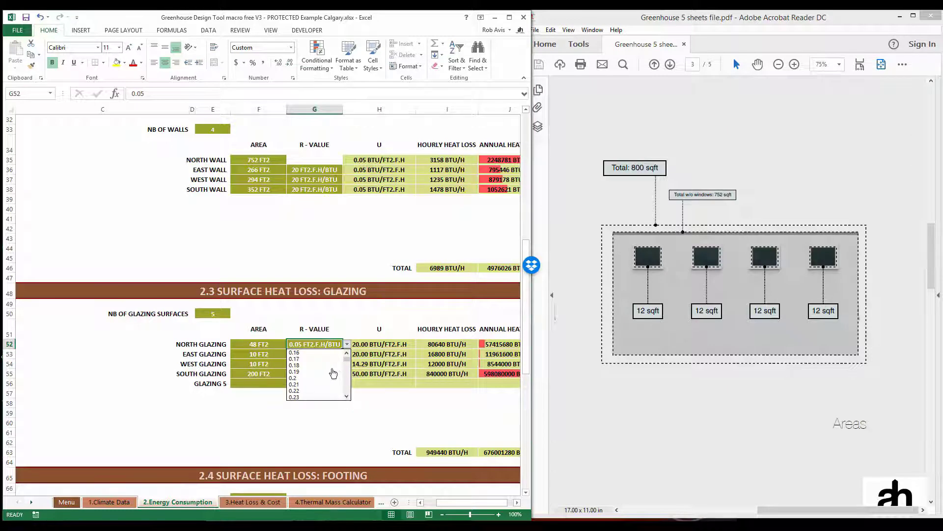
drag(348, 377, 346, 396)
click(315, 373)
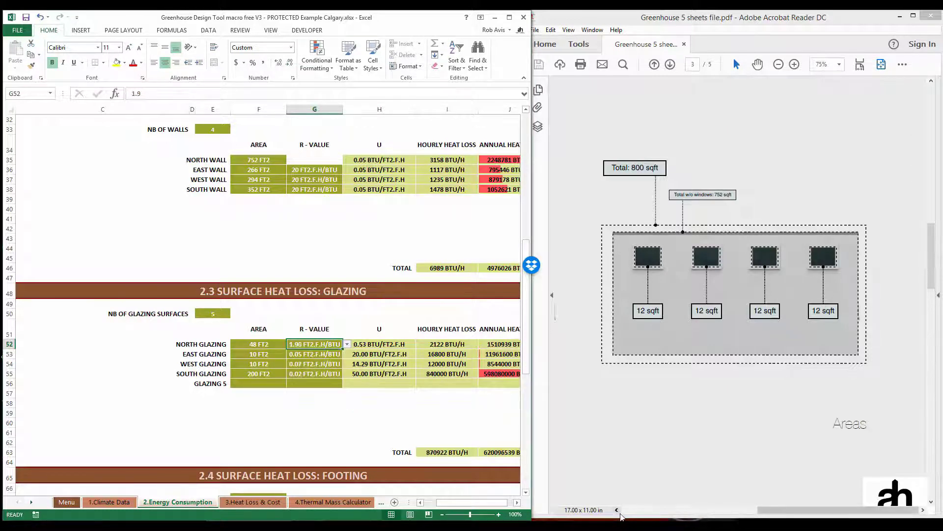
Read the door area on the PDF's first sheet and set the east glazing's area to 34 ft2
click(620, 516)
drag(931, 256, 932, 162)
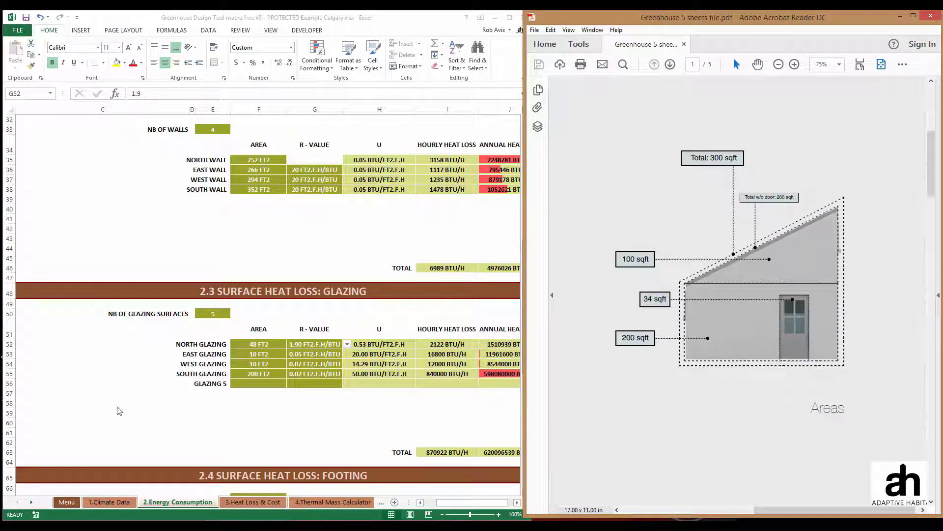
click(261, 355)
click(261, 354)
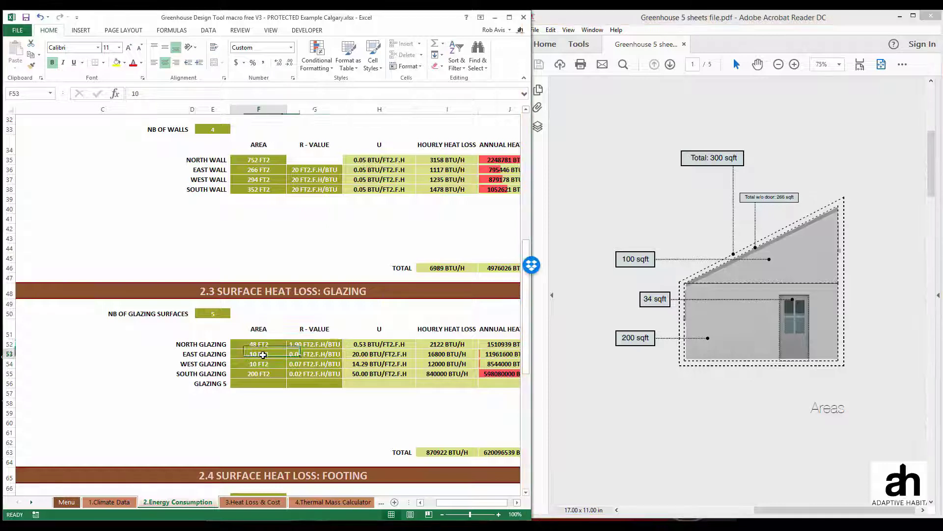
text(34)
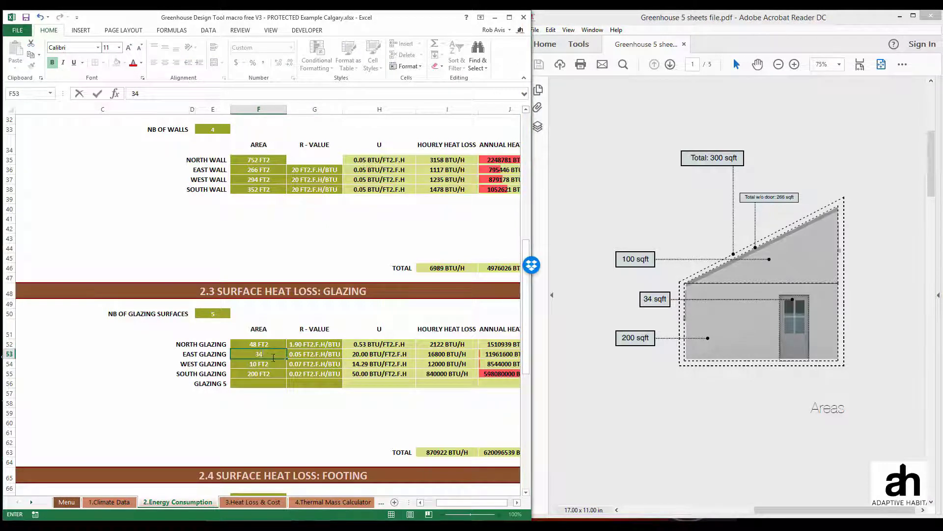
Set the east glazing's R-value to 8 for the door, then bring up the PDF's second sheet
click(296, 355)
click(347, 354)
click(347, 363)
click(347, 363)
click(347, 363)
click(347, 363)
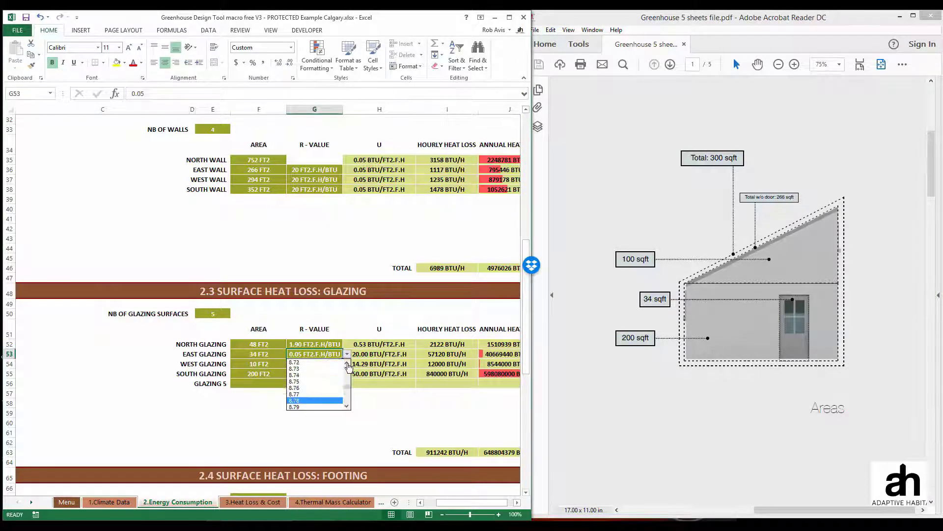
click(347, 364)
click(347, 363)
click(348, 364)
click(348, 364)
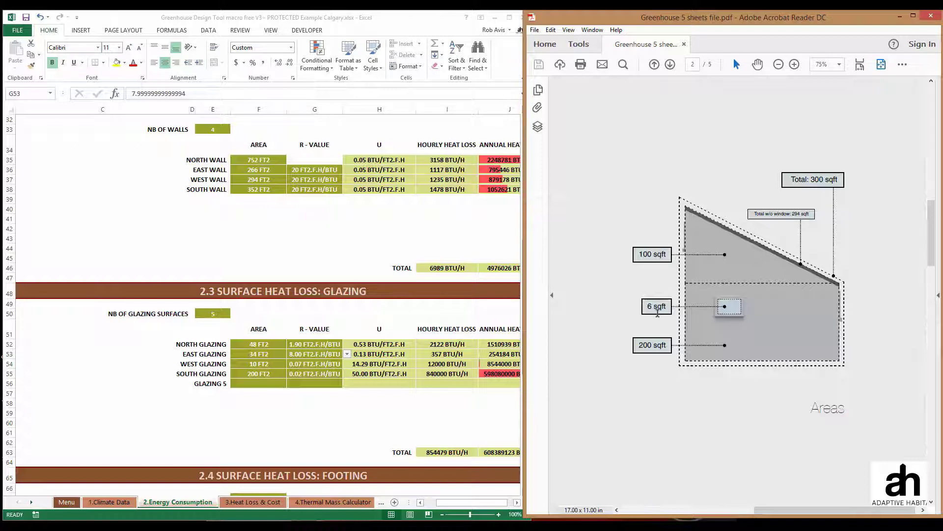
Set the west glazing's area to 6 ft2, matching the window on the PDF, and its R-value to 1.9
click(266, 364)
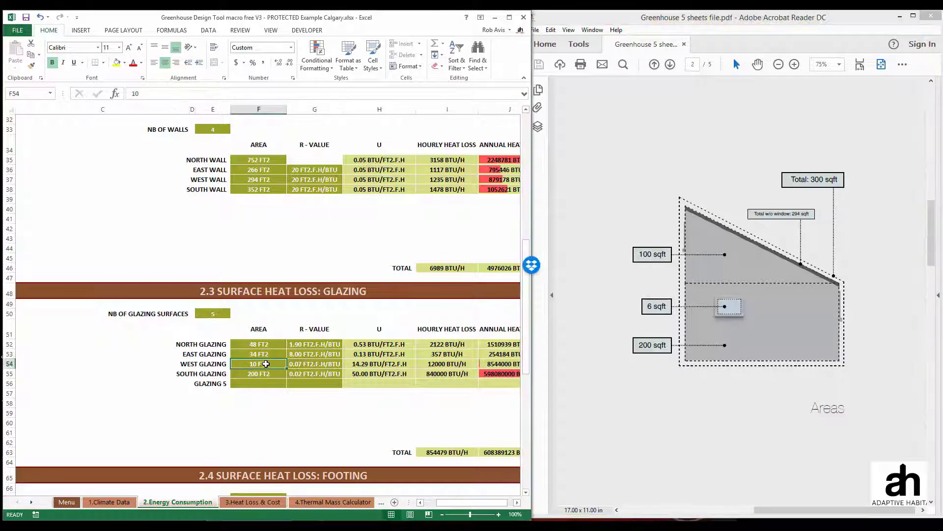
text(6)
click(302, 364)
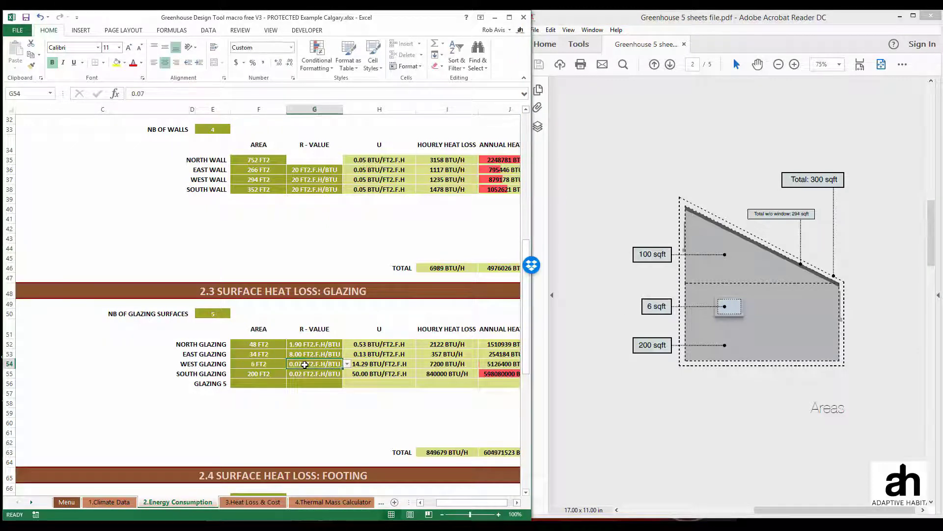
click(347, 364)
drag(348, 382, 349, 382)
click(347, 416)
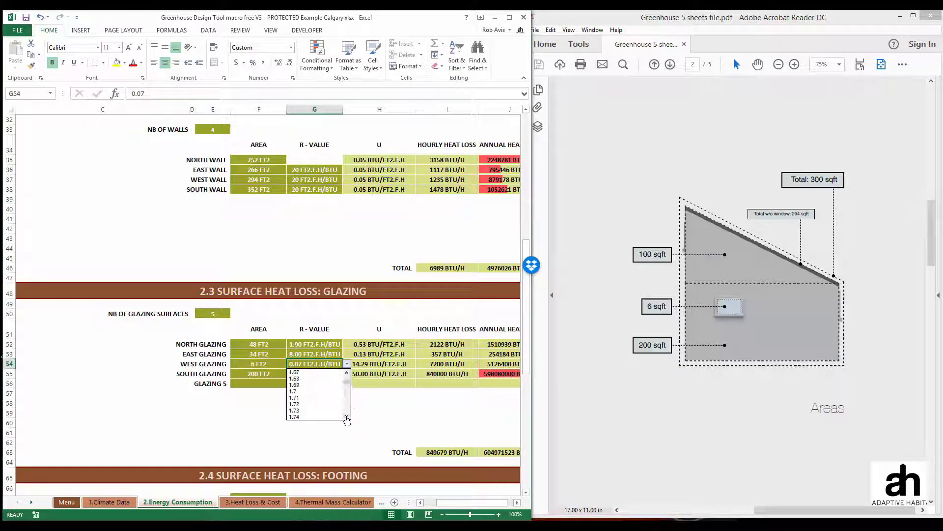
click(347, 417)
click(347, 417)
click(329, 410)
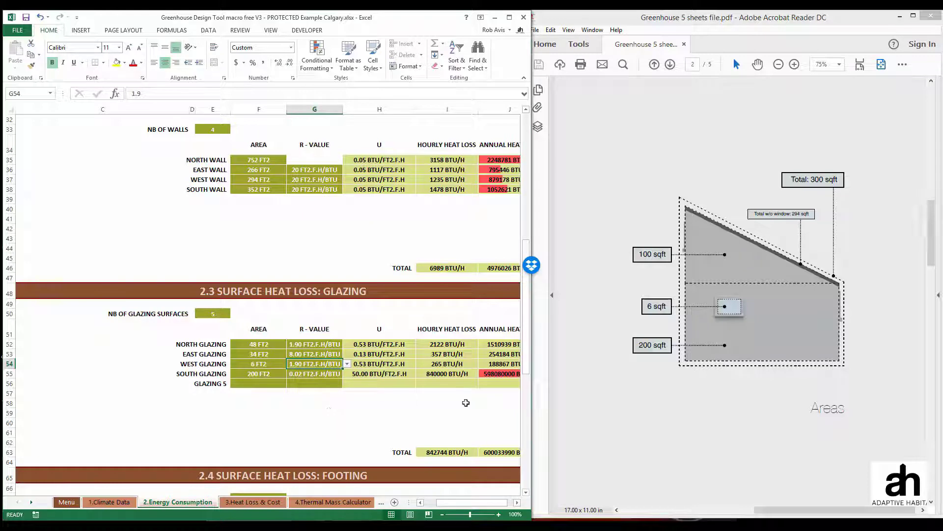
Read the window areas on the PDF's fourth sheet and set the south glazing's area to 48 ft2
scroll(721, 451, down, 1)
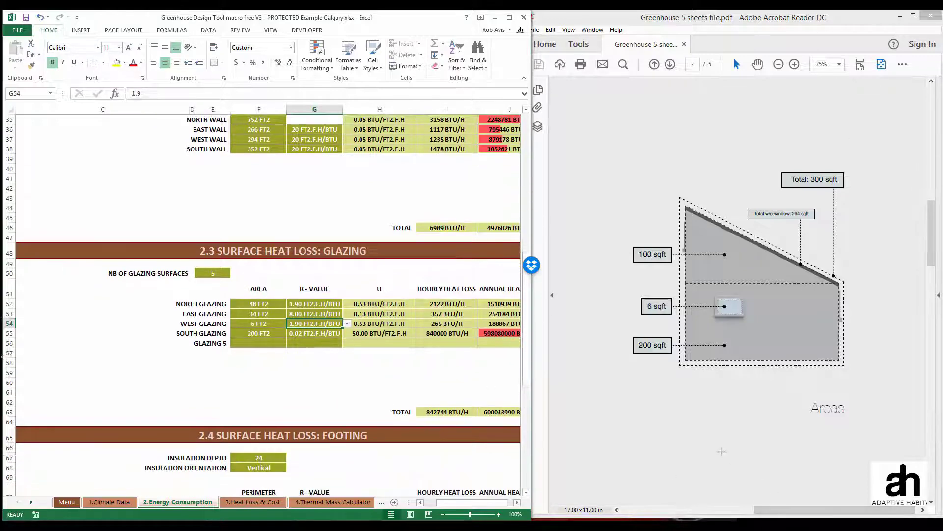
click(721, 451)
scroll(721, 451, down, 1)
scroll(722, 451, down, 1)
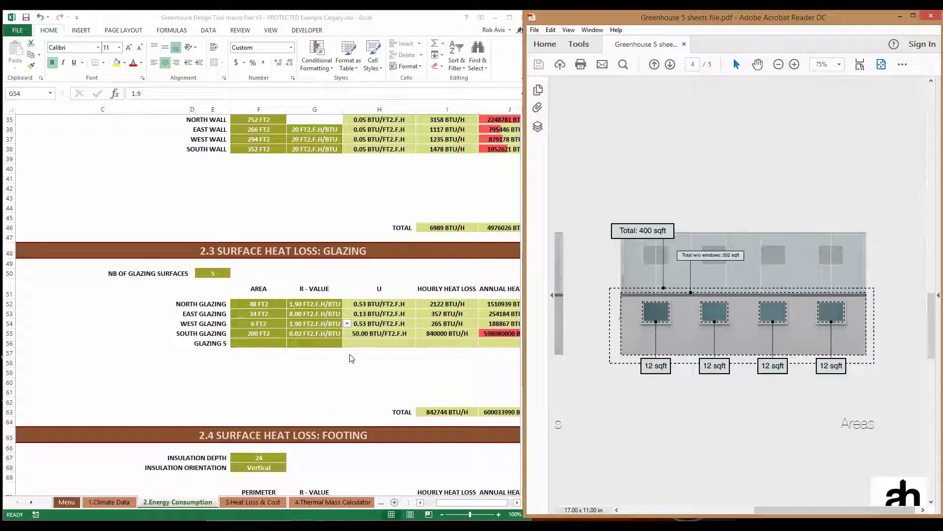
click(264, 335)
text(4)
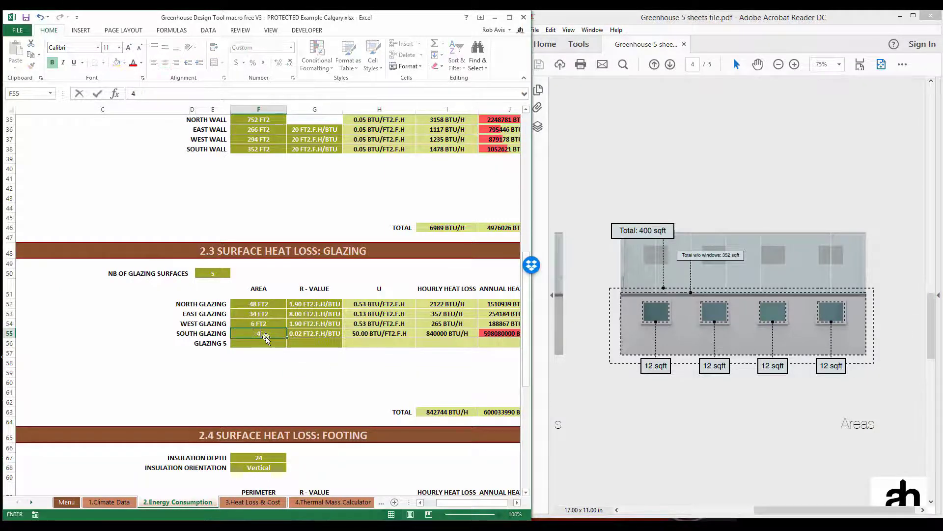
text(8)
click(319, 335)
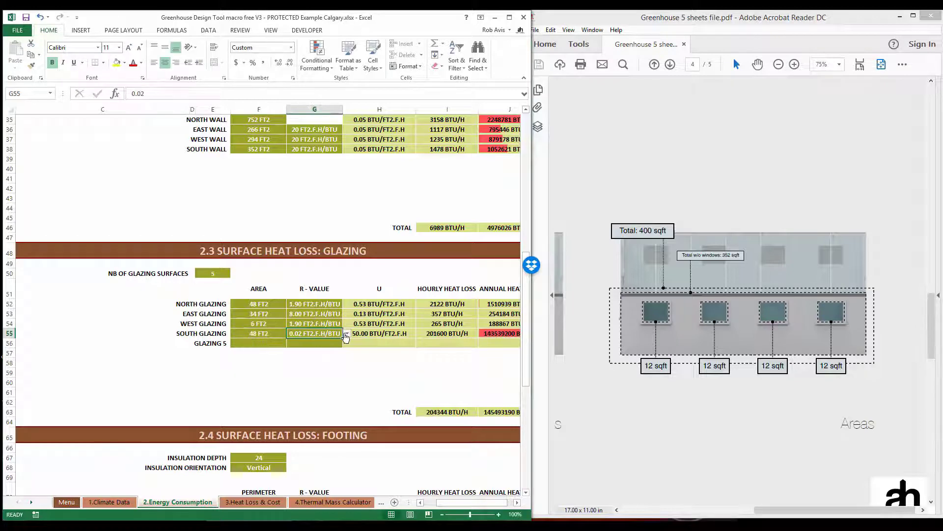
Set the south glazing's R-value to 1.9, then bring up the PDF's fifth sheet
click(346, 333)
drag(348, 349, 349, 355)
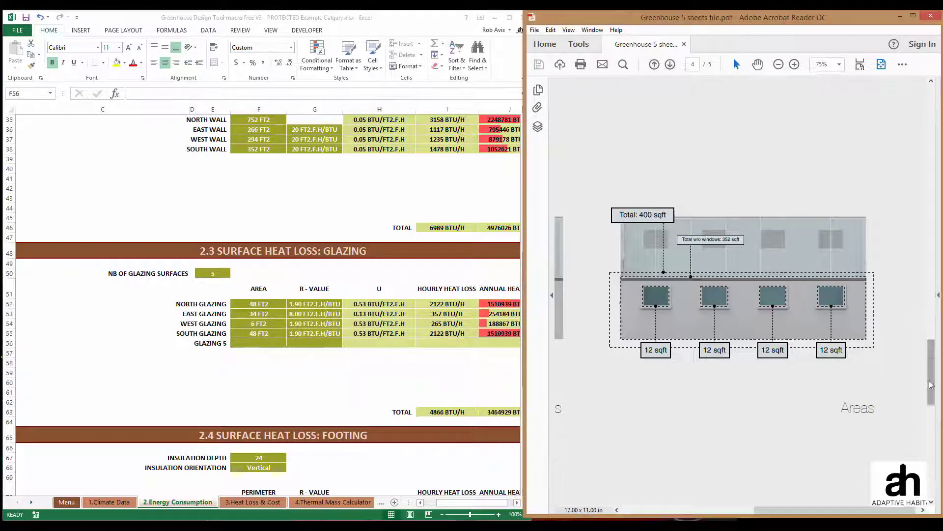
scroll(863, 376, down, 5)
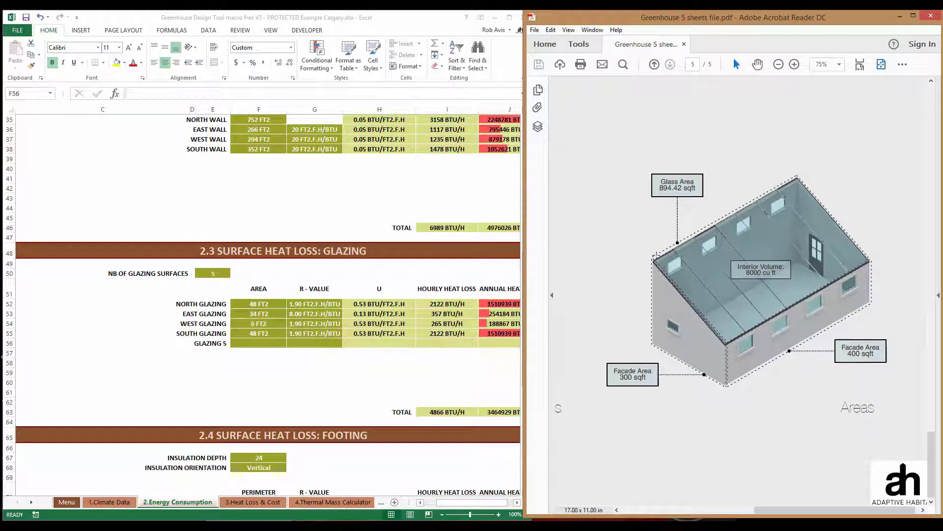
Set Glazing 5's area to 894.42 ft2, matching the glass area on the PDF, and its R-value to 1.9
click(262, 344)
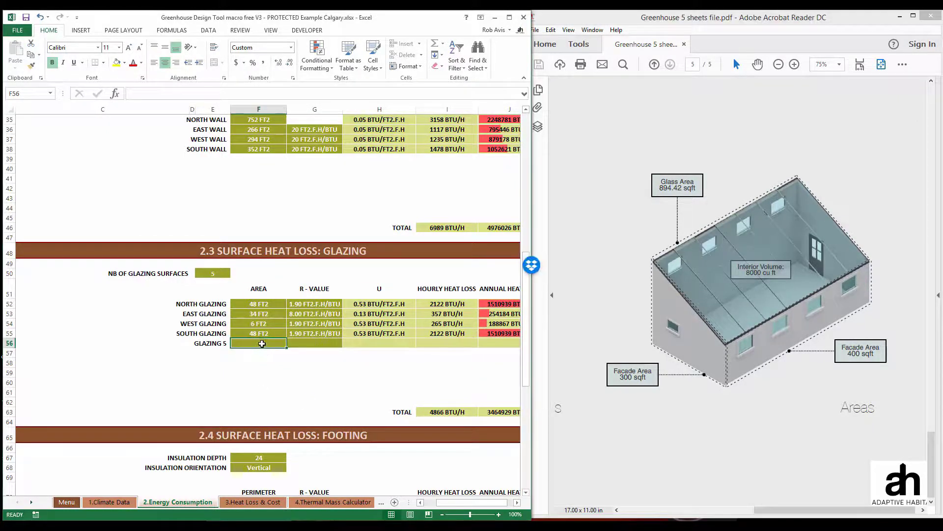
text(894)
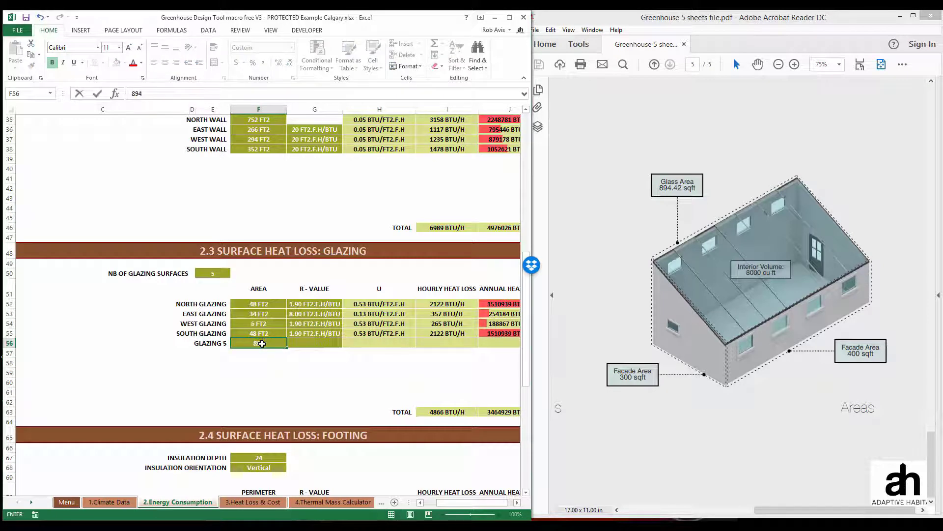
text(.42)
click(337, 346)
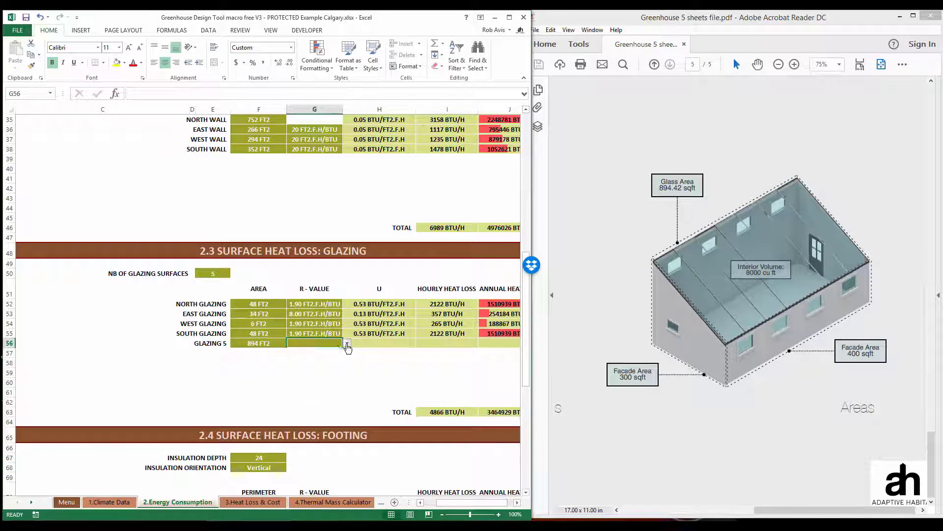
click(347, 343)
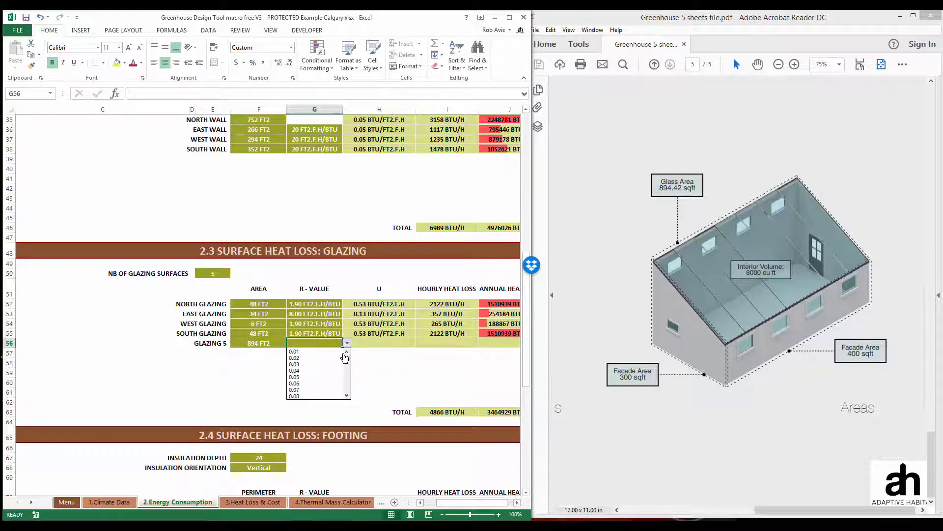
text(1.9)
Set the footing's insulation depth to 48 and its insulation orientation to Vertical
drag(472, 502, 485, 506)
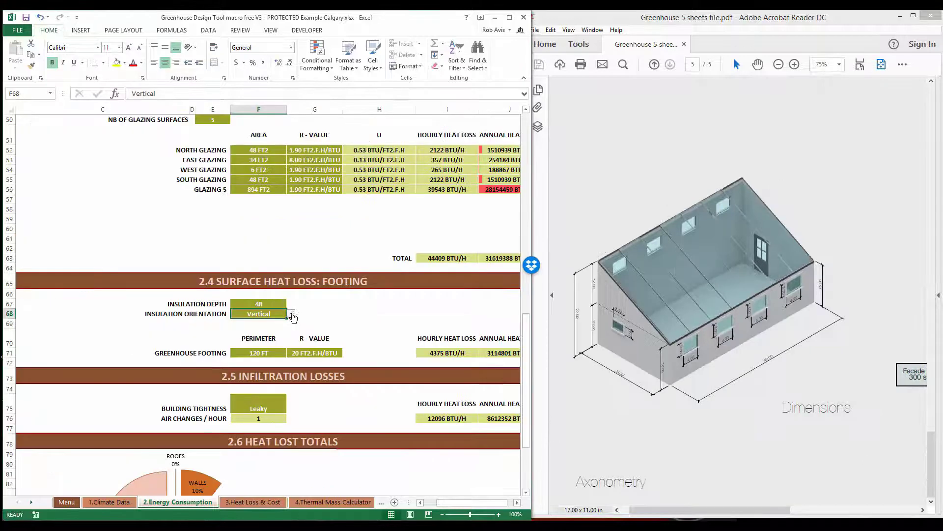
click(292, 315)
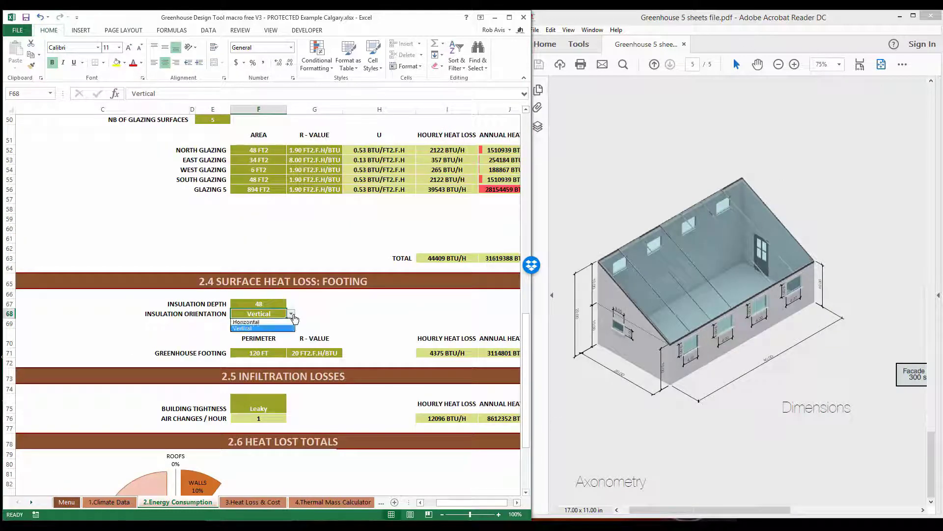
click(261, 328)
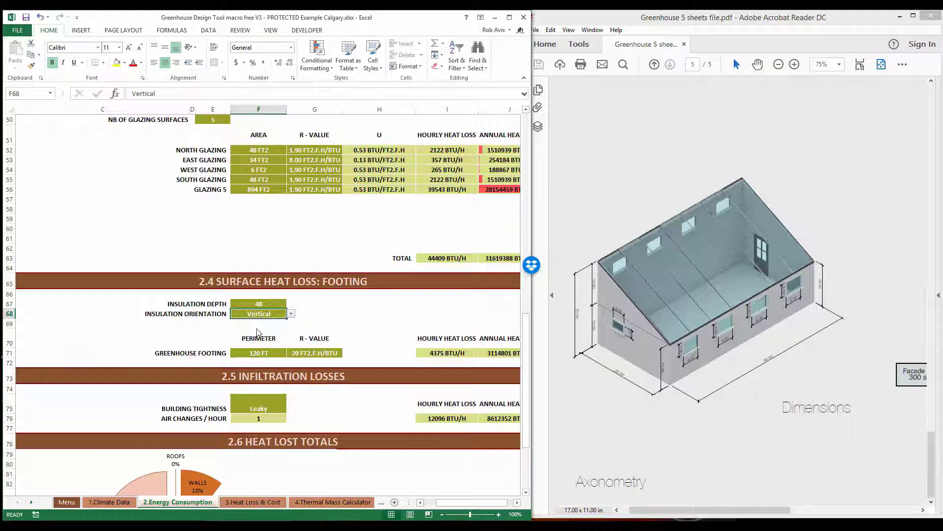
click(277, 305)
click(292, 304)
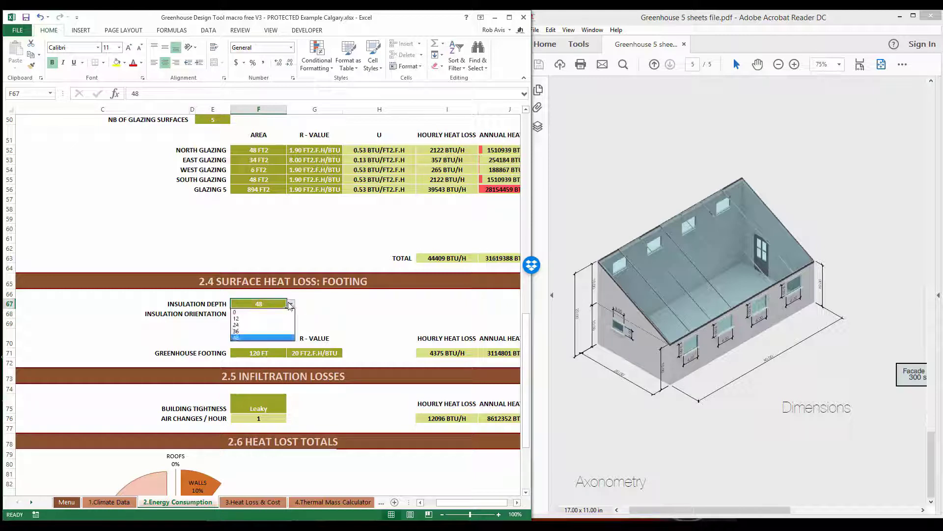
click(245, 343)
Review the footing's perimeter and R-value, the building tightness, and the heat loss totals with their pie chart
click(248, 354)
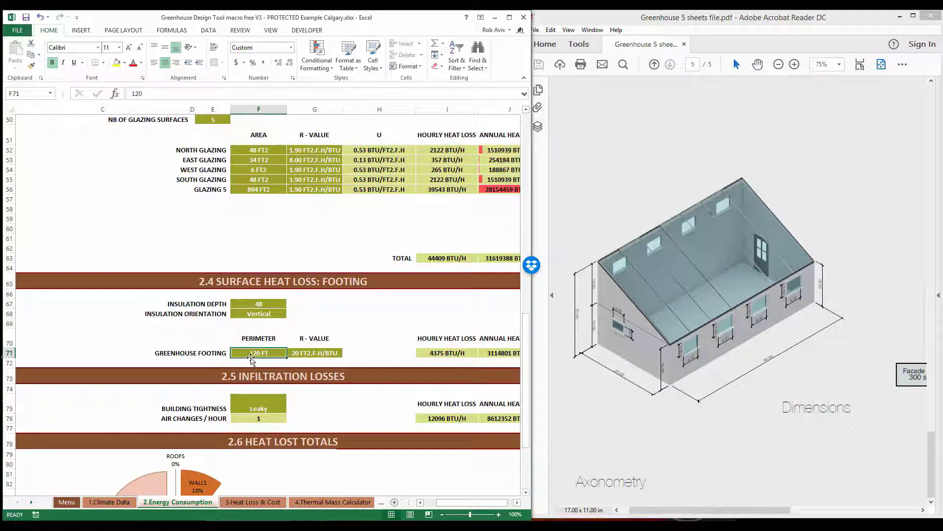
click(322, 354)
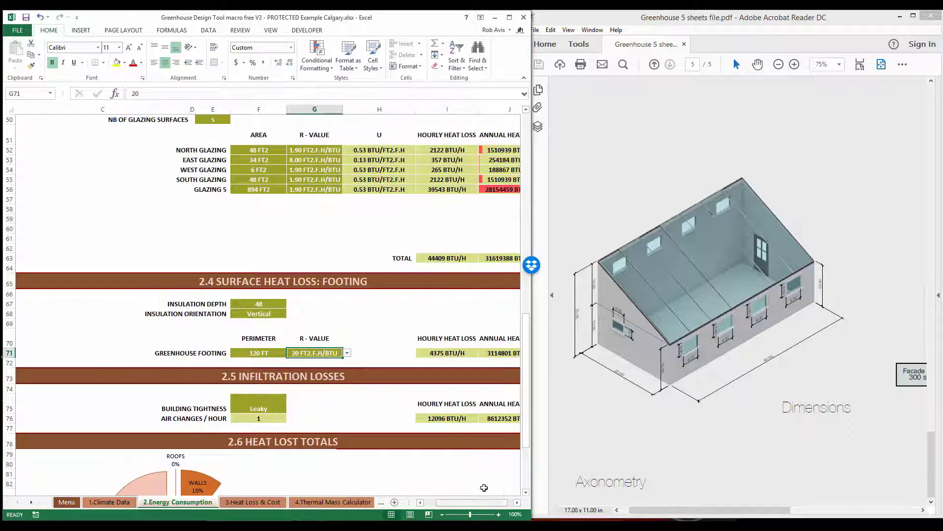
key(Tab)
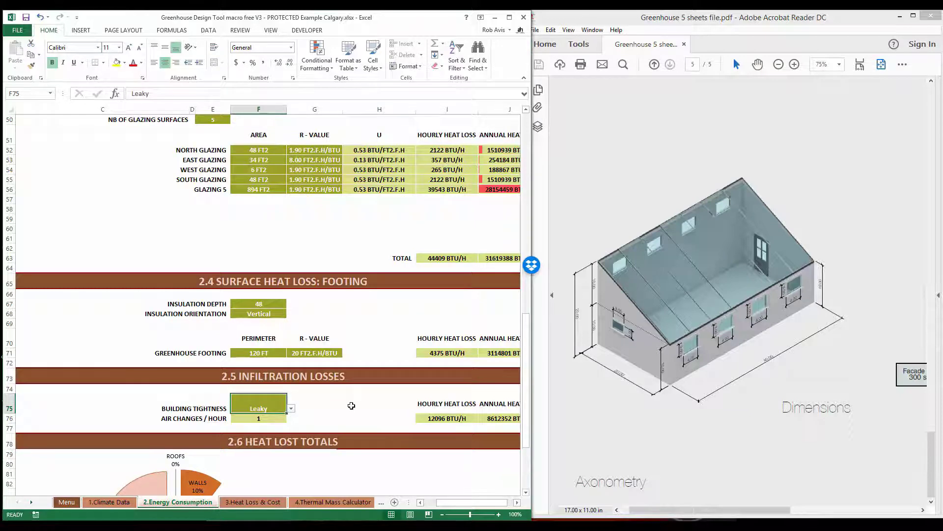
scroll(326, 465, down, 4)
scroll(326, 466, right, 1)
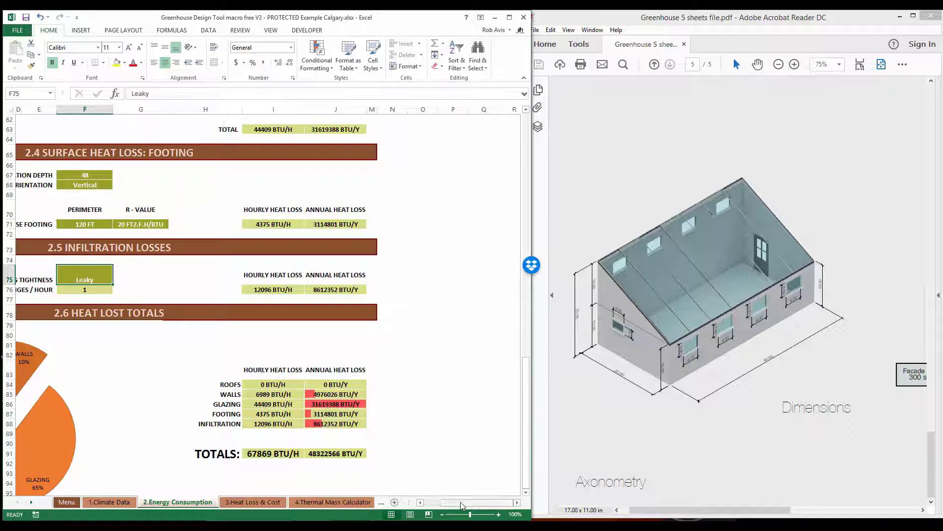
drag(461, 502, 454, 502)
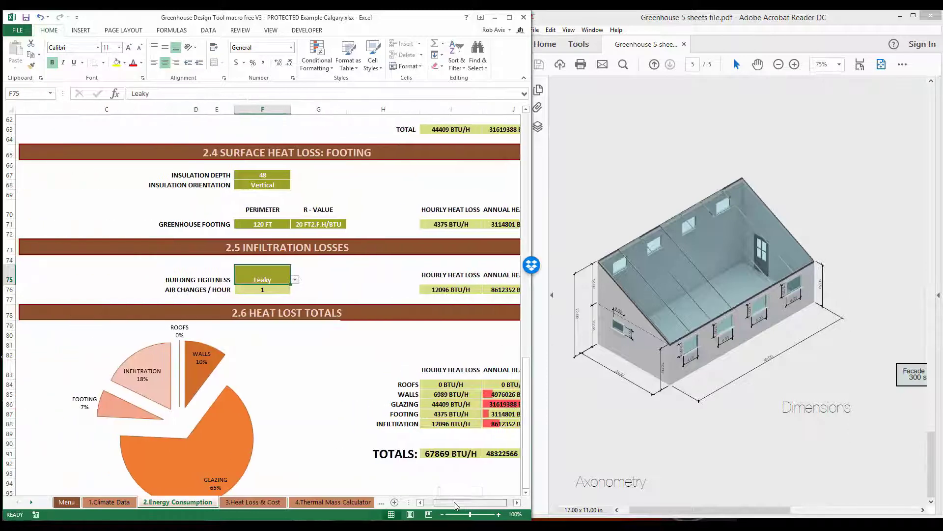
scroll(386, 452, down, 1)
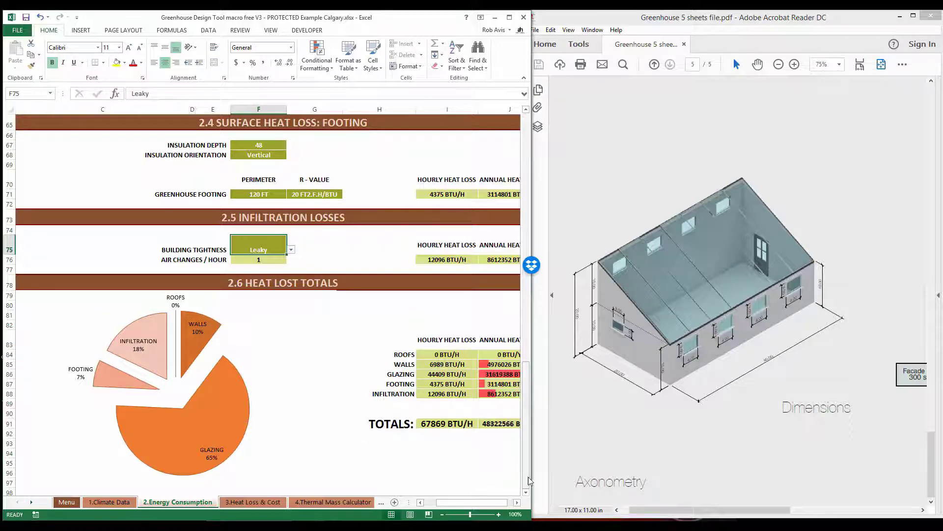
Set Glazing 5's R-value to 4.03 and go back to the heat loss totals
drag(529, 476, 535, 396)
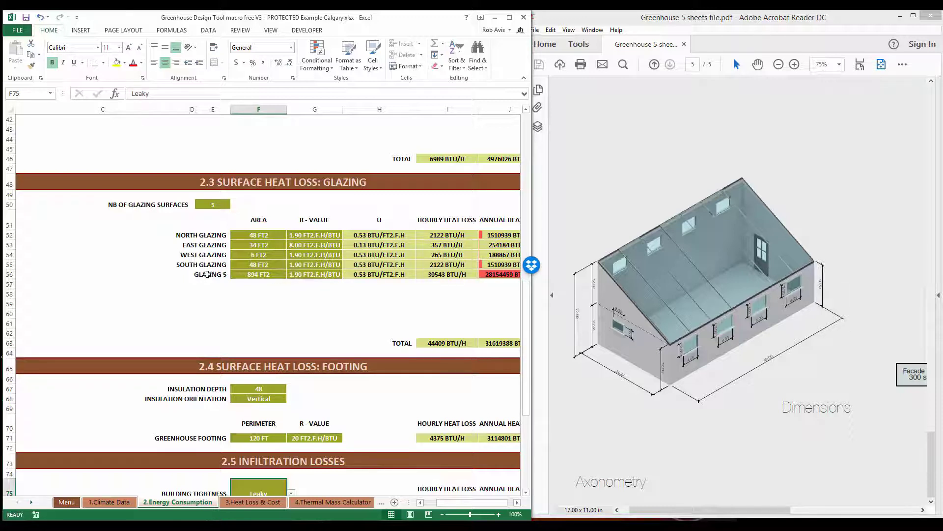
click(307, 274)
click(347, 274)
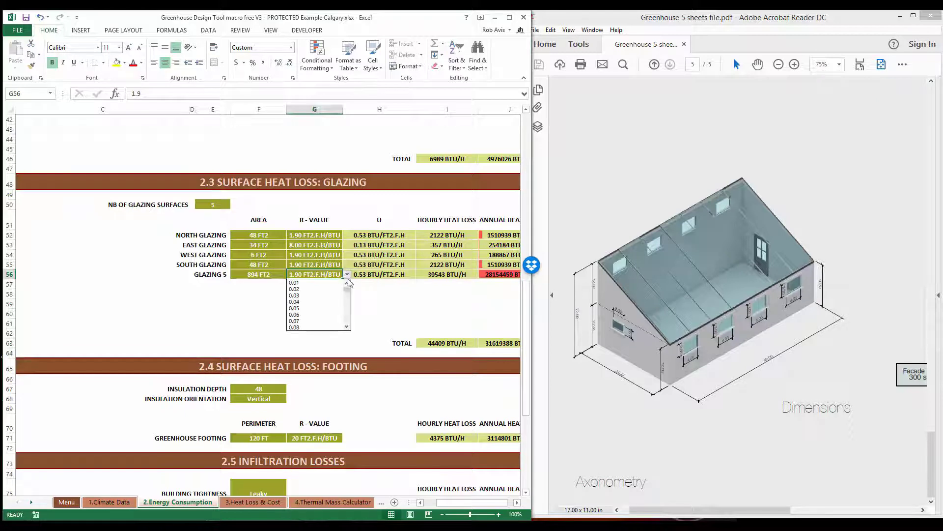
drag(347, 291, 348, 300)
click(311, 283)
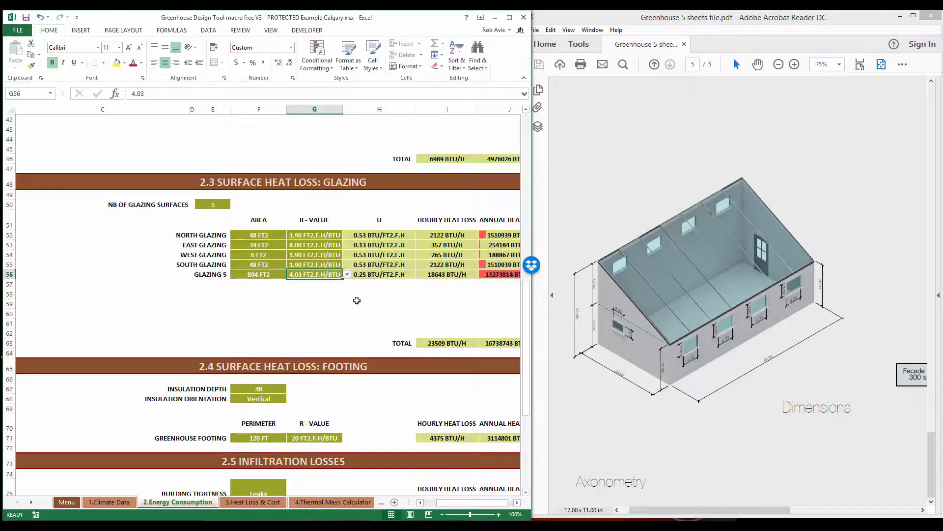
drag(526, 386, 527, 453)
drag(480, 503, 485, 504)
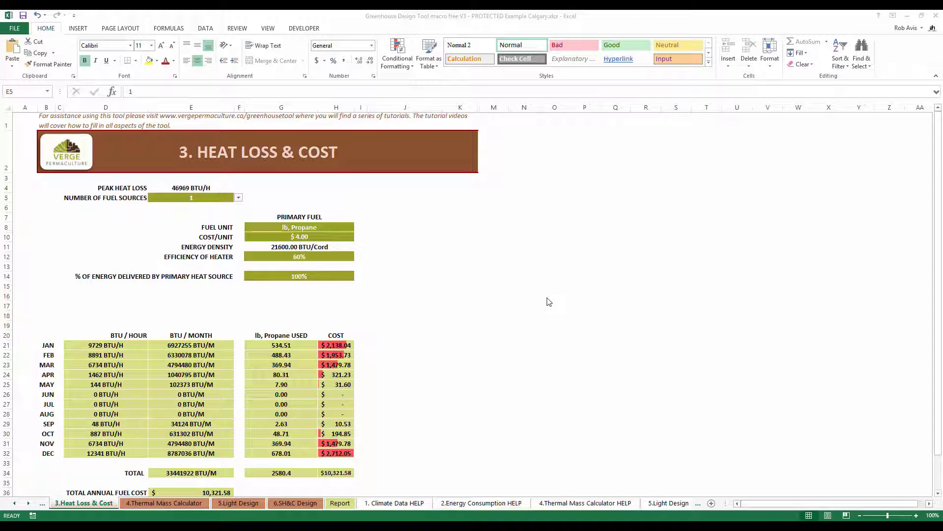
On the Heat Loss & Cost sheet, set the number of fuel sources to 2 and the primary fuel unit to GJ, Gas
click(239, 198)
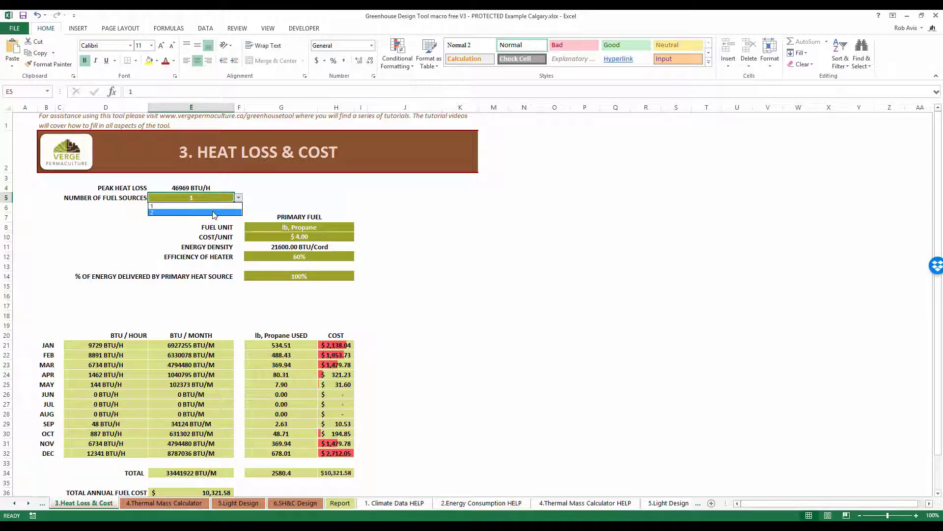
click(215, 213)
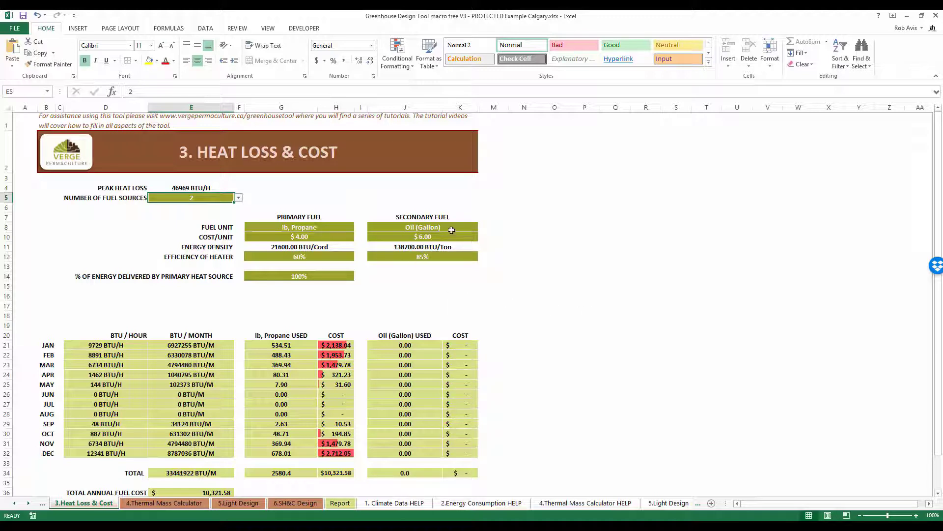
click(350, 228)
click(359, 227)
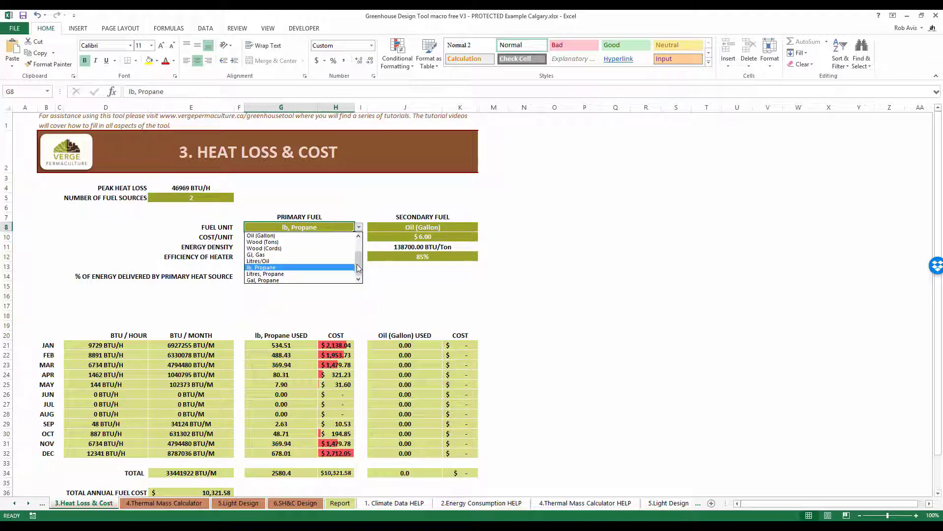
drag(357, 265, 360, 244)
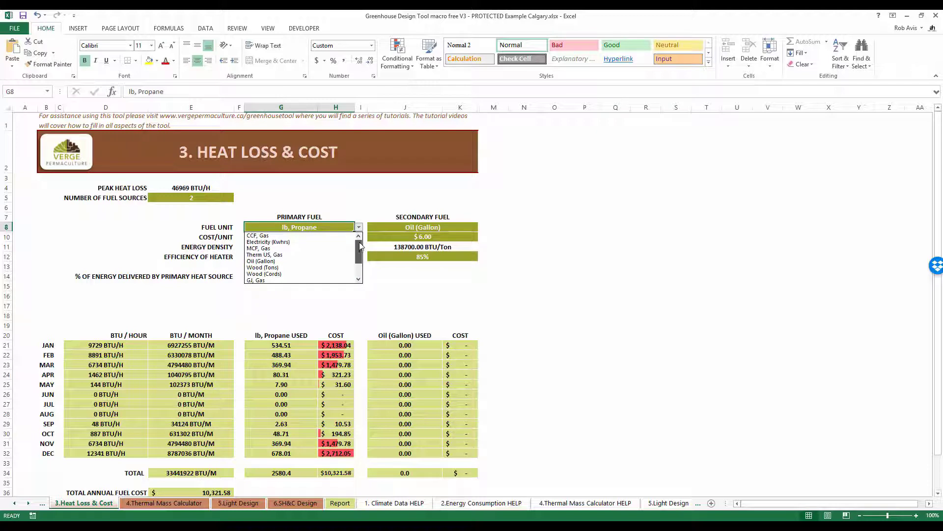
mouse_move(361, 245)
mouse_down()
mouse_move(360, 269)
mouse_move(365, 244)
mouse_up()
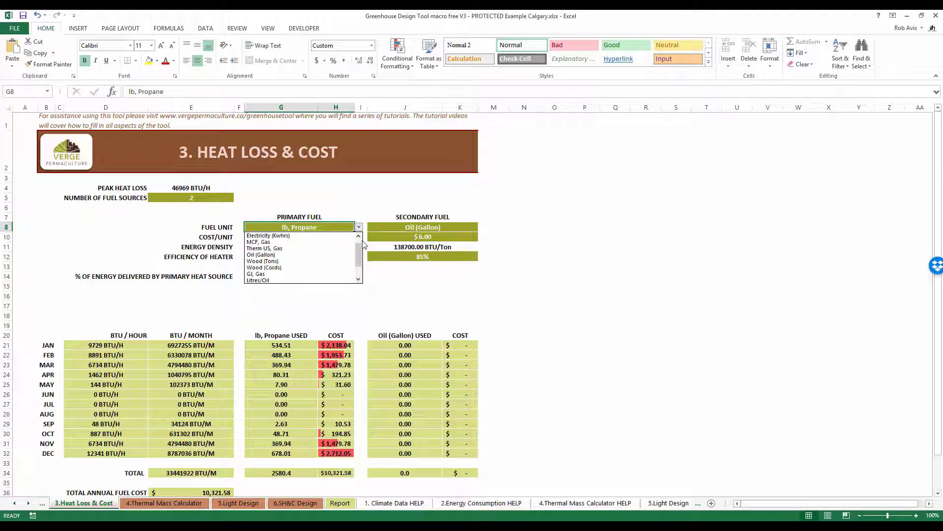
click(277, 274)
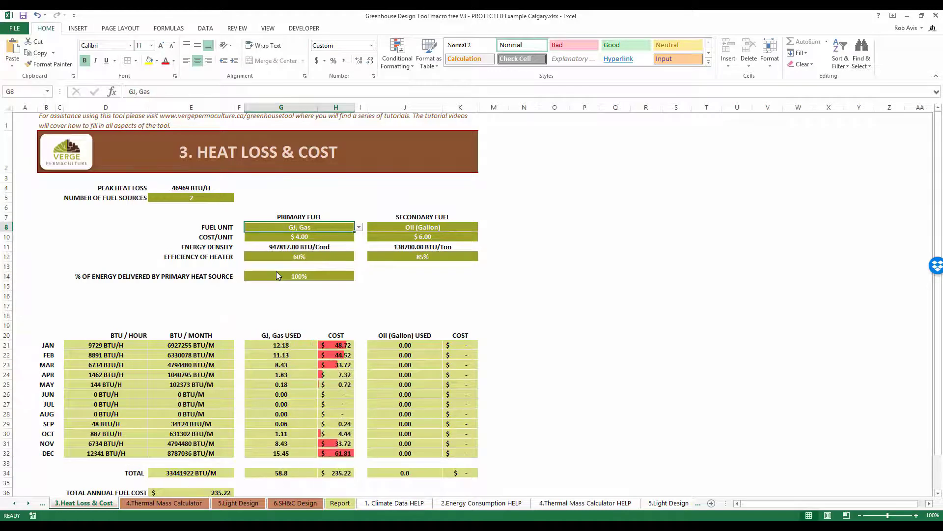
click(311, 236)
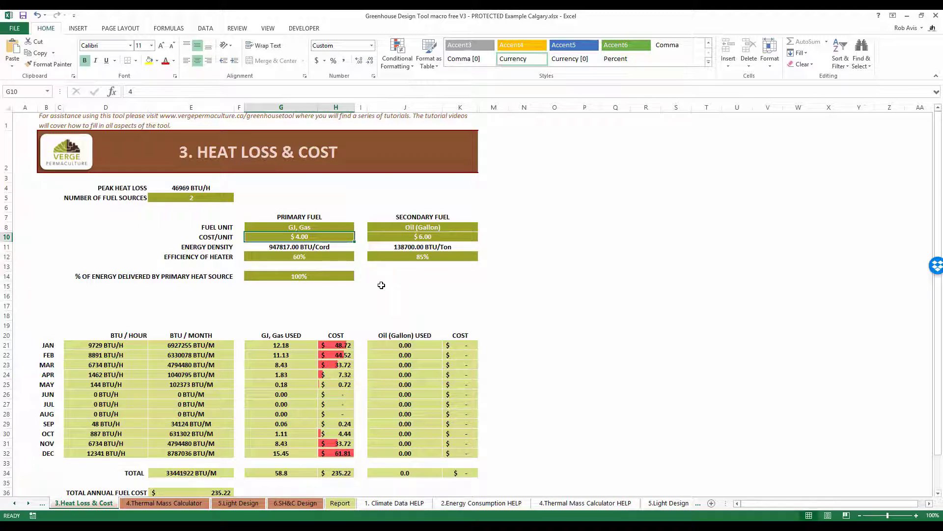
click(315, 257)
click(358, 257)
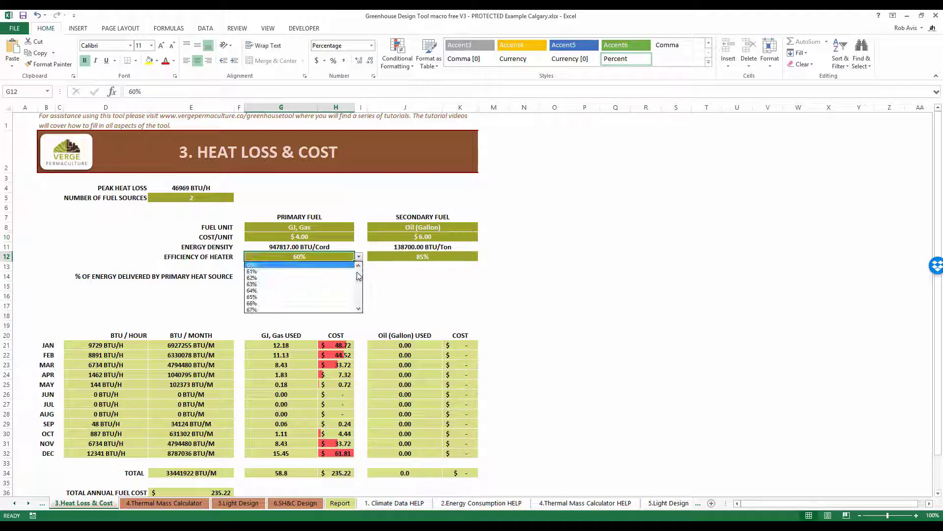
scroll(359, 265, up, 2)
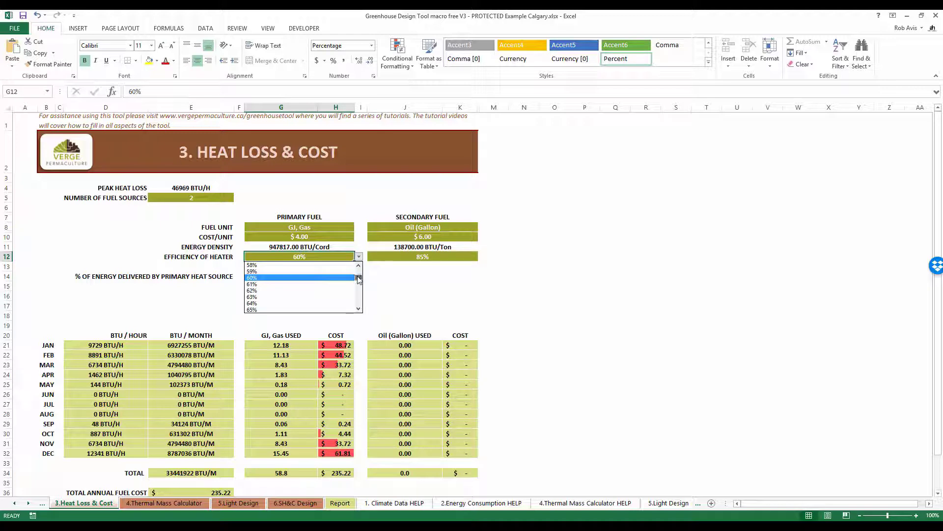
drag(360, 277, 360, 279)
click(344, 277)
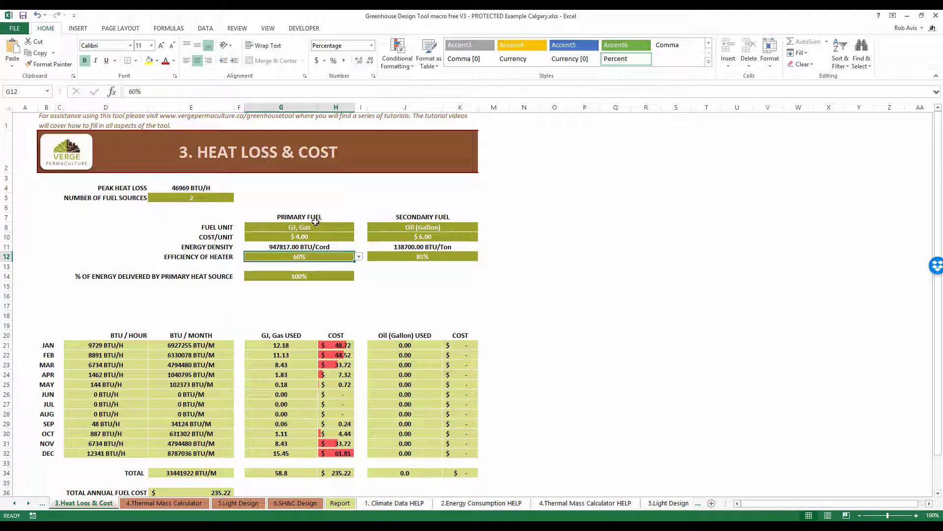
Set the primary fuel's cost per unit to $3.00
click(328, 241)
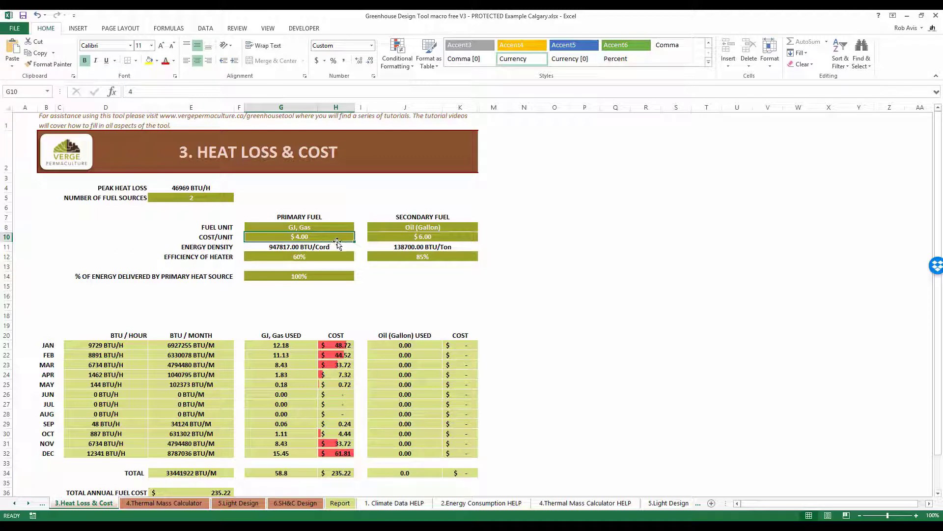
text(300)
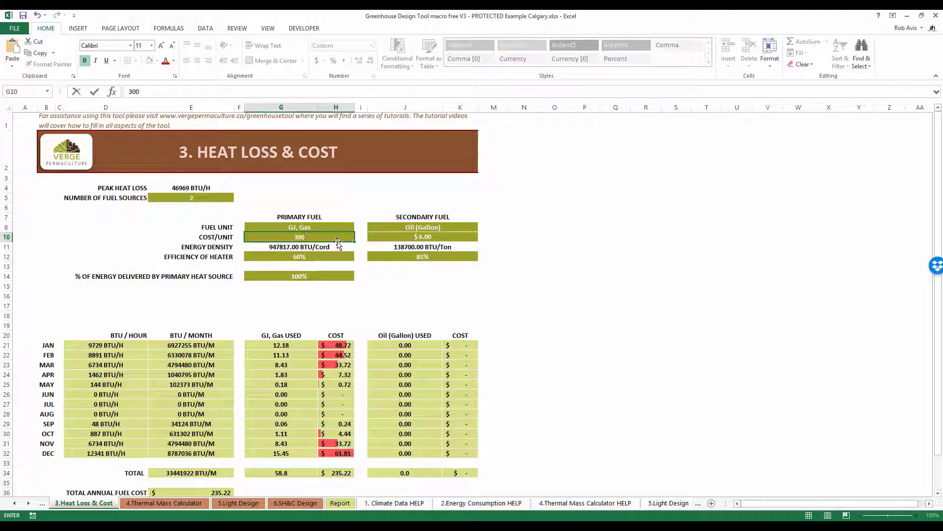
key(BackSpace)
key(BackSpace)
Set the primary fuel's heater efficiency to 85%
click(347, 257)
click(359, 256)
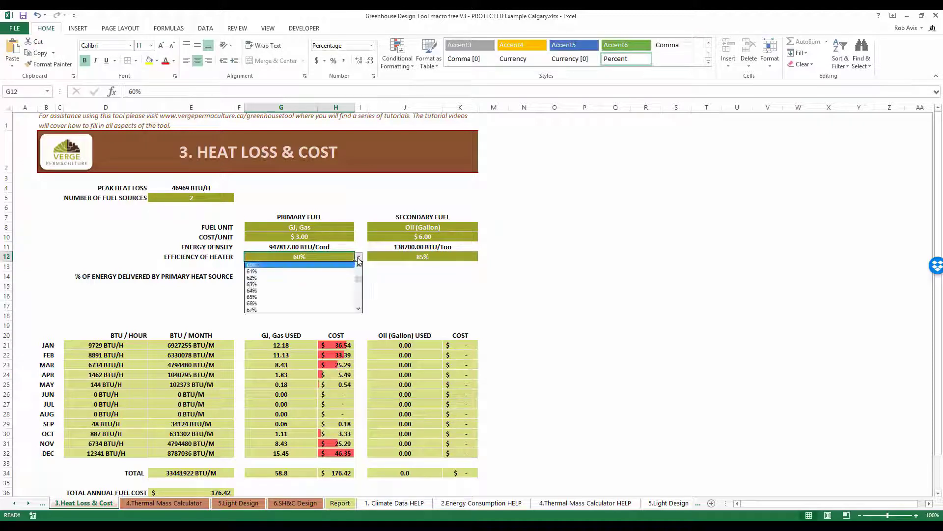
drag(359, 278, 360, 299)
scroll(344, 289, up, 1)
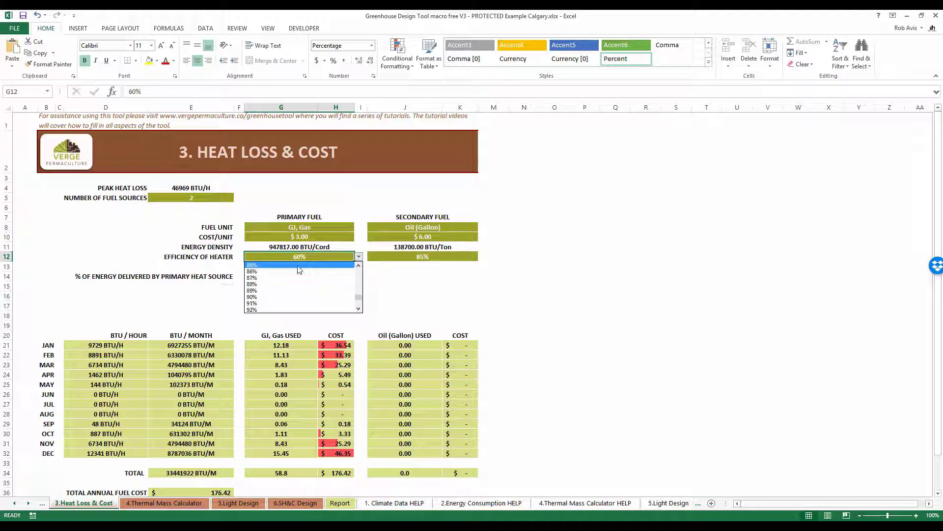
click(301, 265)
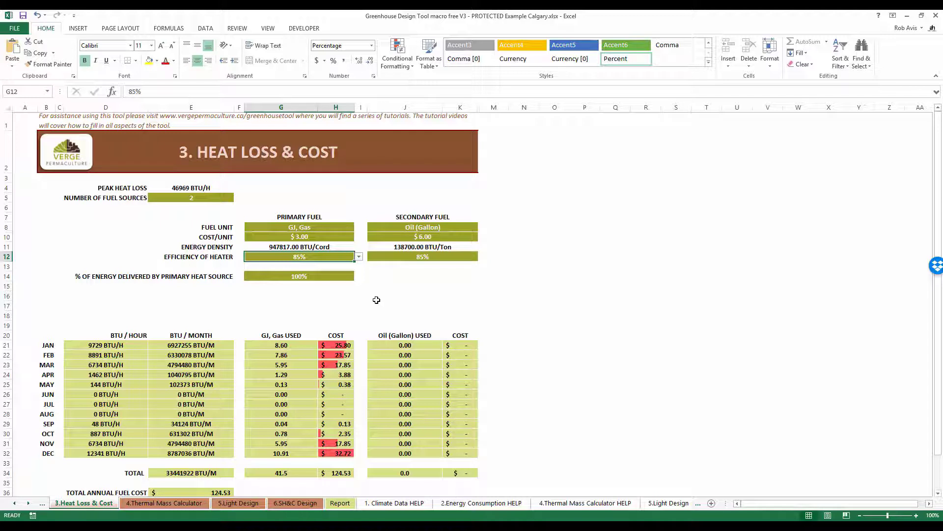
Set the percentage of energy delivered by the primary heat source to 25%
click(338, 276)
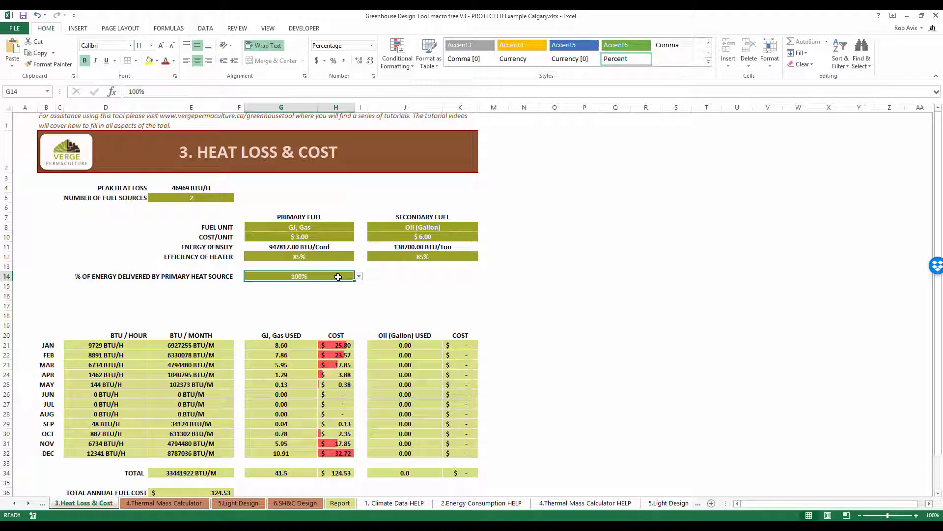
text(25)
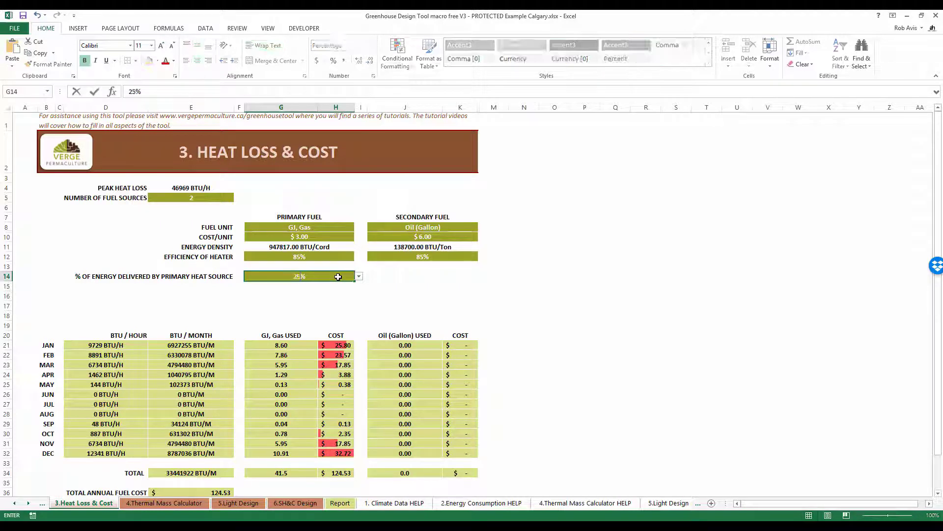
key(Return)
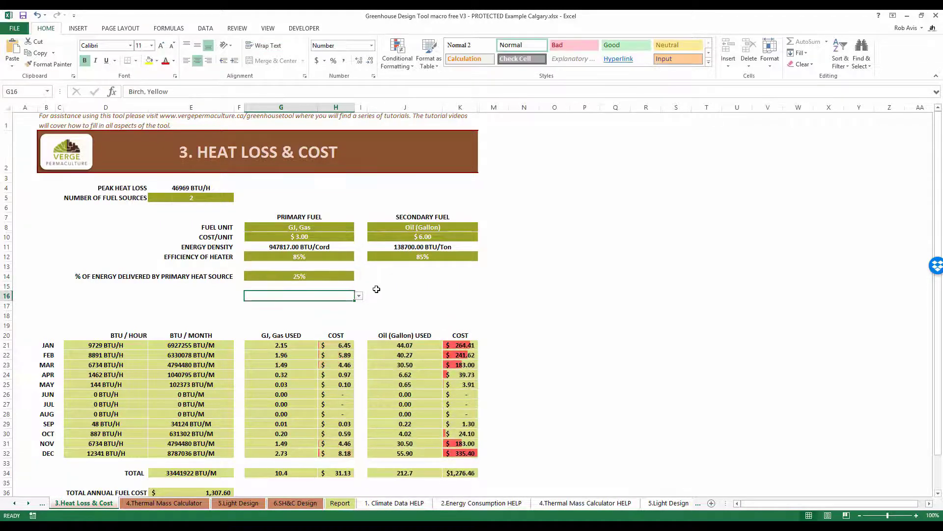
Change the secondary fuel's unit to Wood (Cords)
click(460, 227)
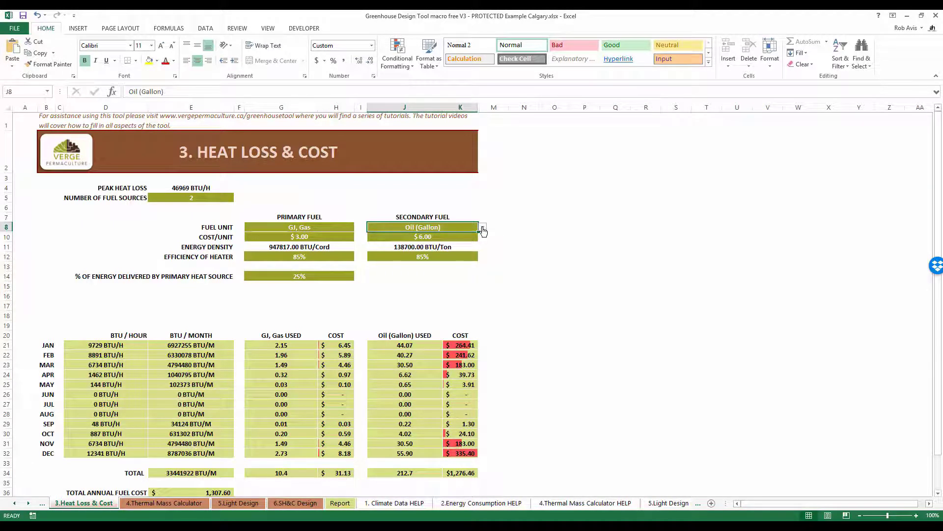
click(483, 229)
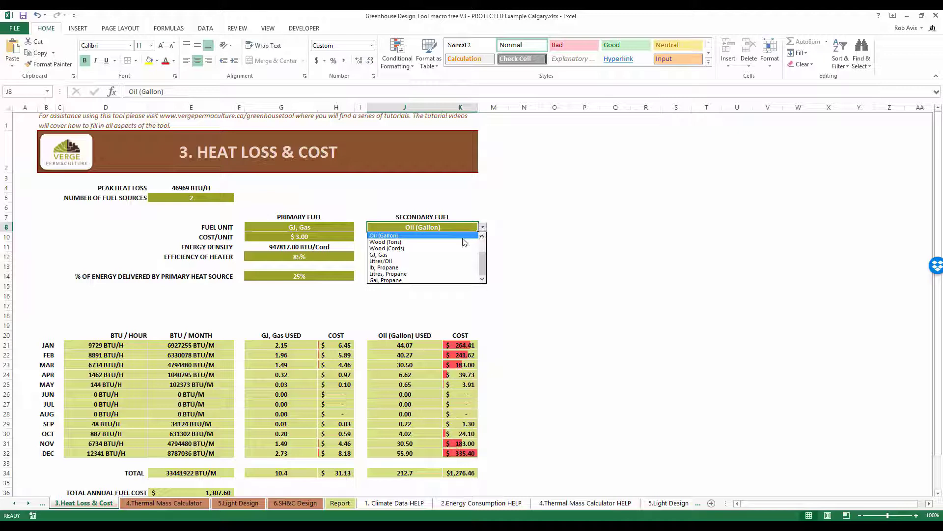
click(447, 248)
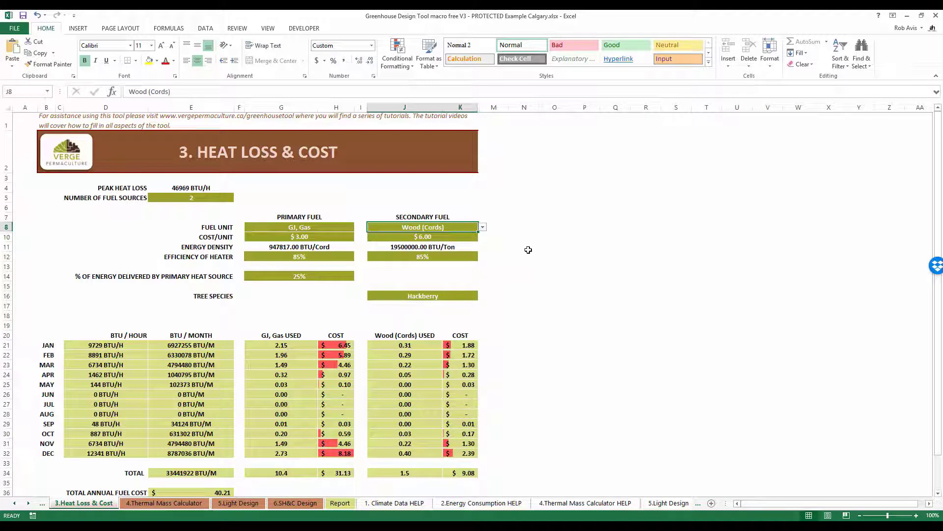
Set the secondary fuel's cost per unit to $200.00
click(463, 237)
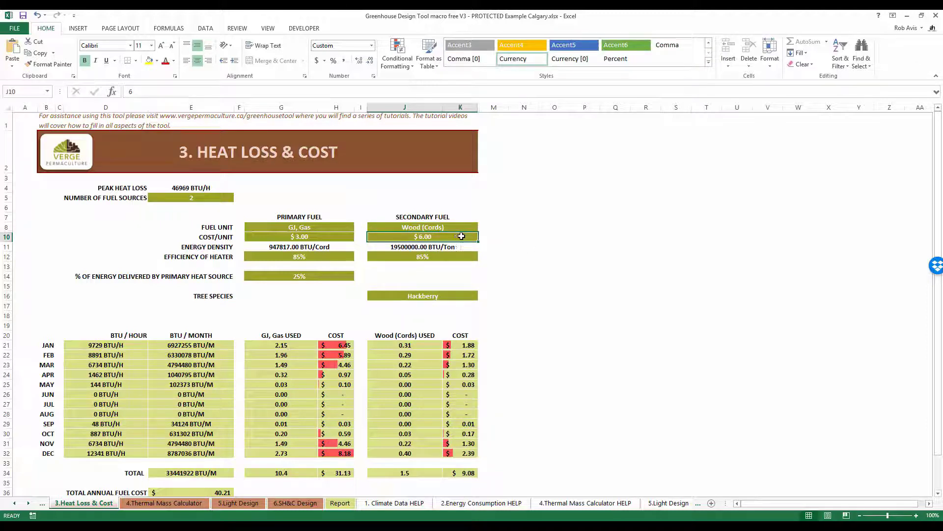
click(469, 228)
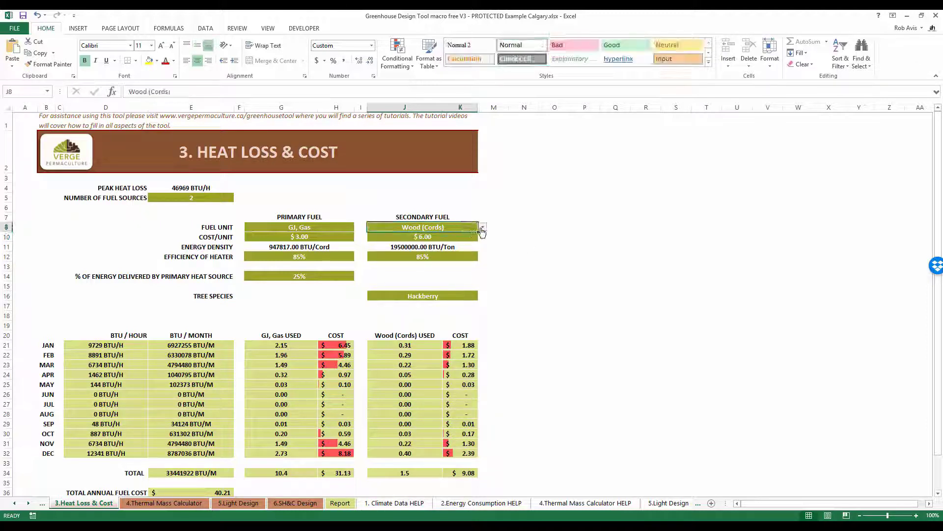
click(464, 237)
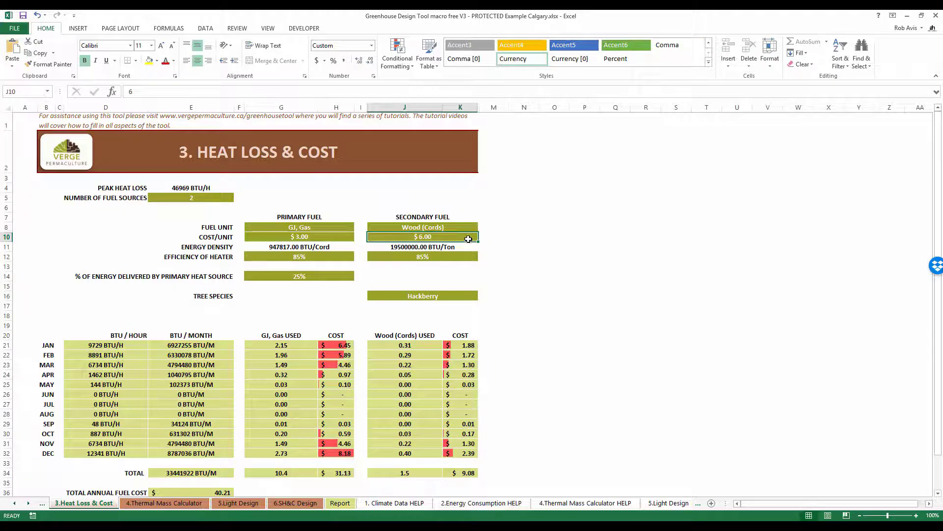
text(200)
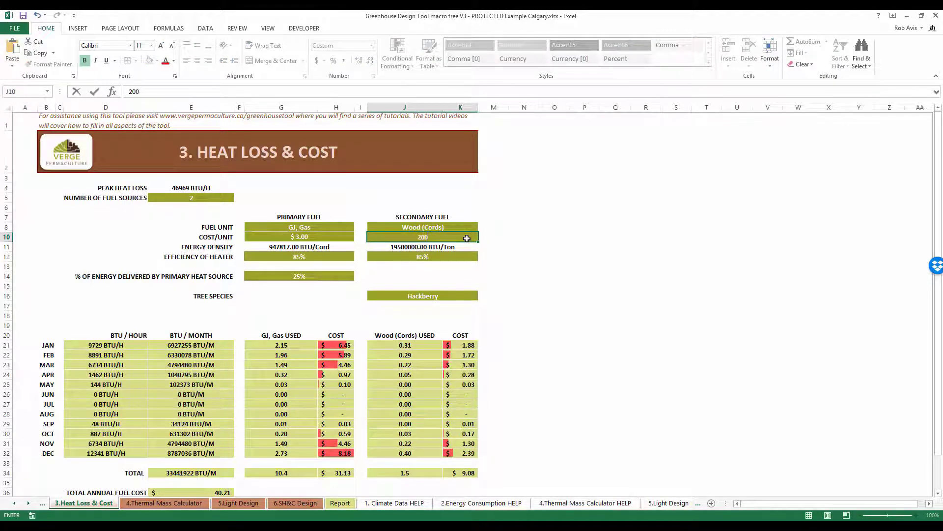
key(Return)
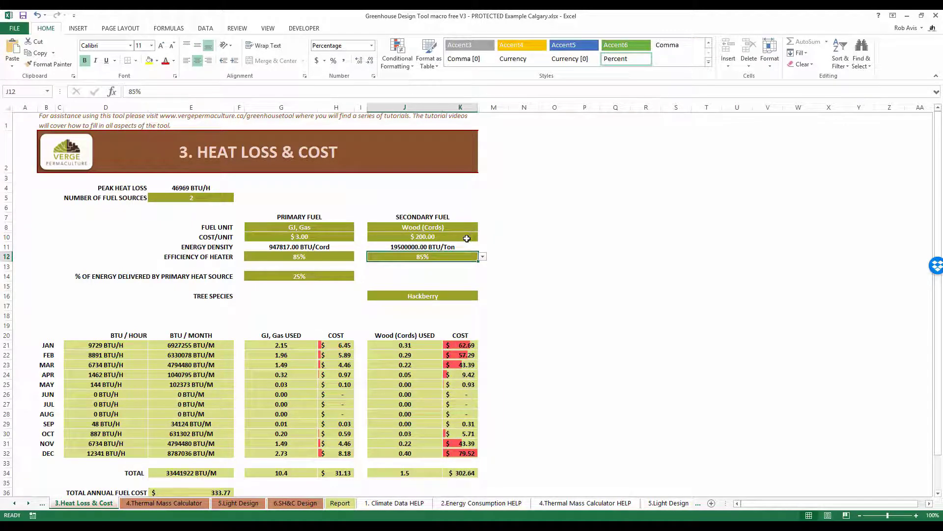
Change the secondary fuel's cost per unit to $0.00
click(460, 229)
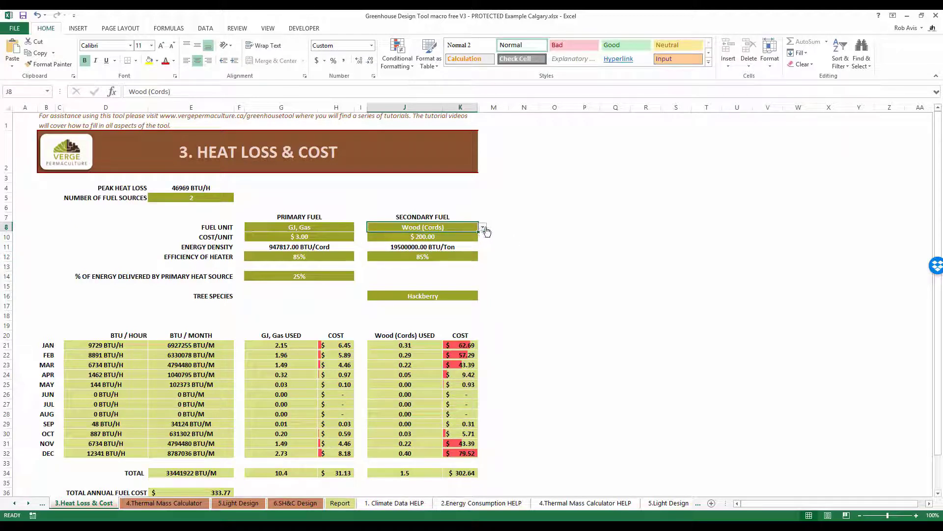
click(453, 236)
text(0)
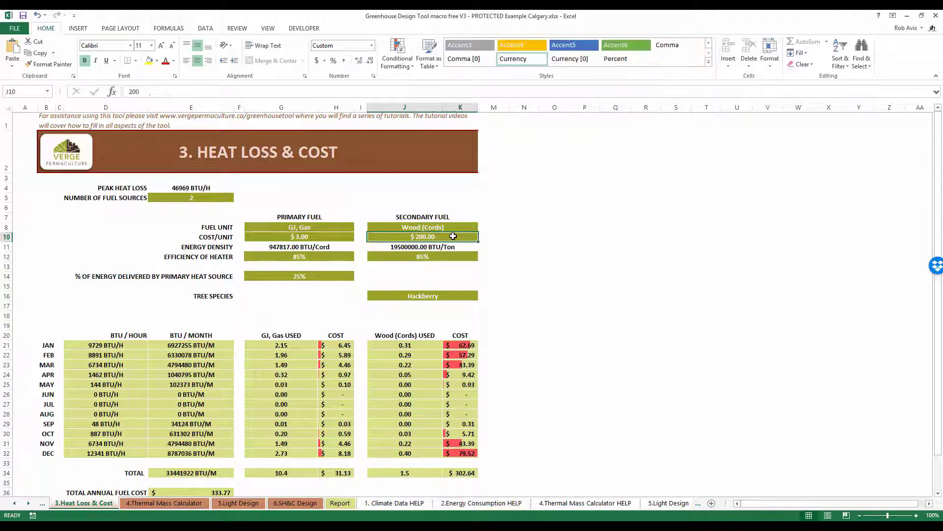
key(Return)
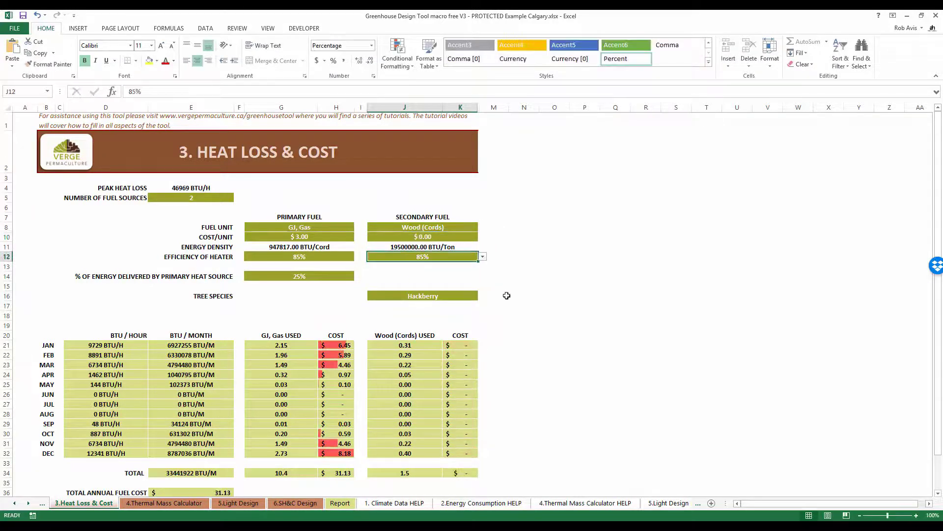
click(483, 257)
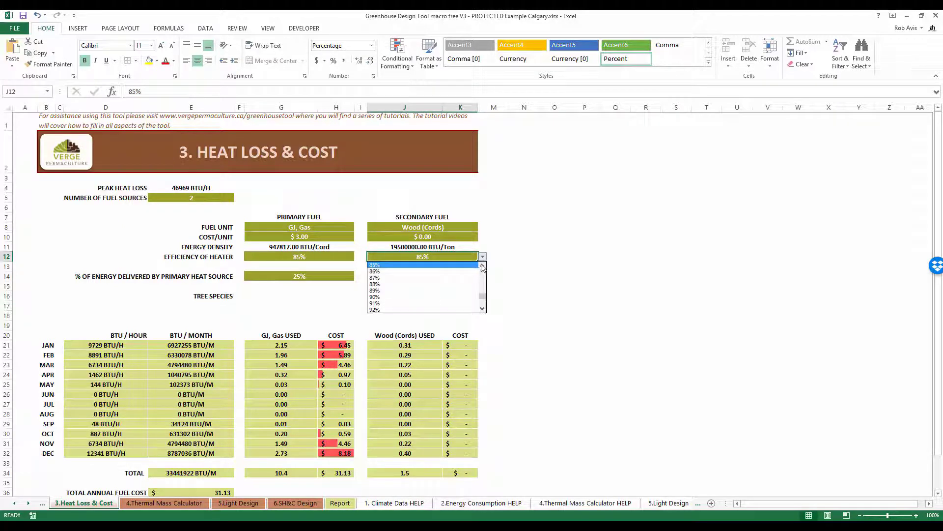
click(483, 266)
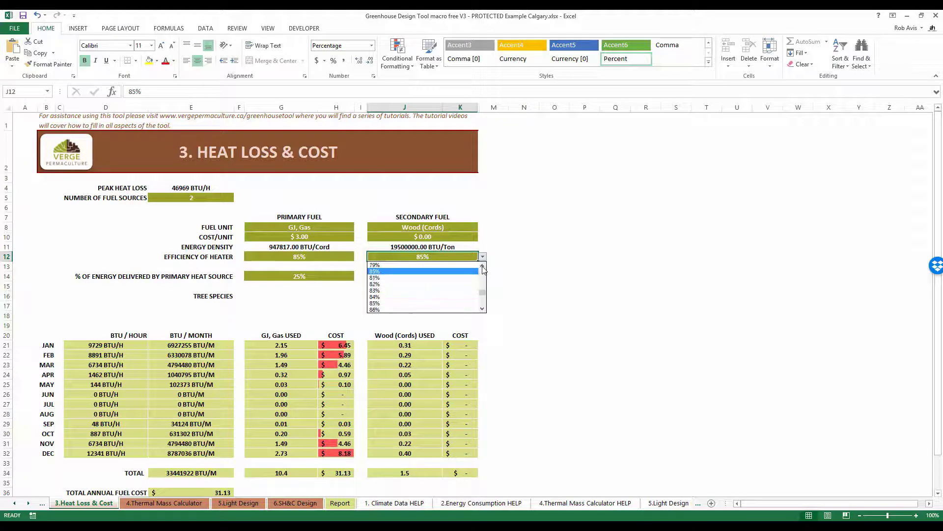
click(499, 252)
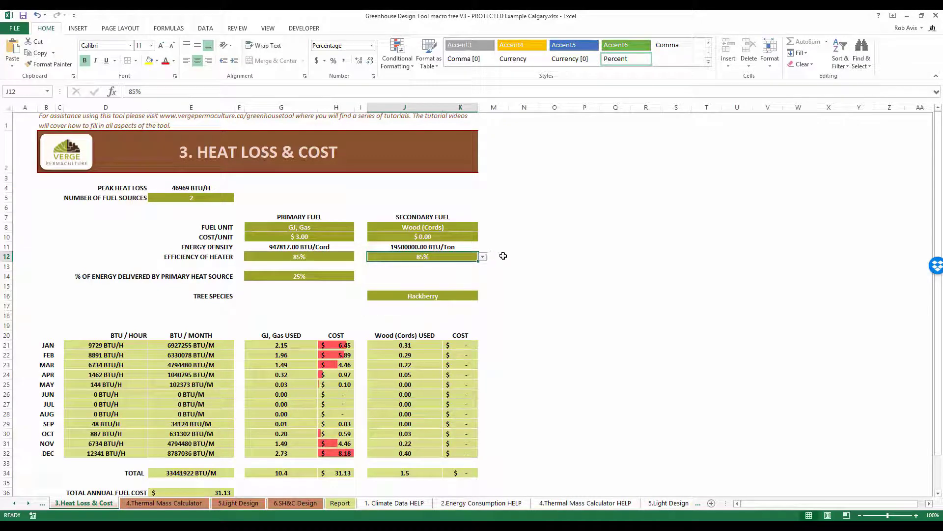
Choose Wood (Cords) again as the secondary fuel's unit
click(456, 229)
click(483, 227)
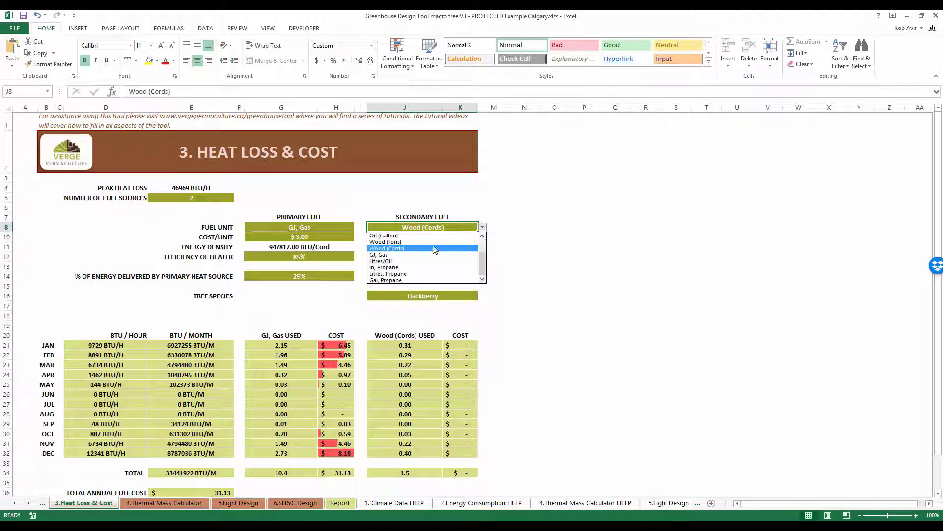
click(419, 248)
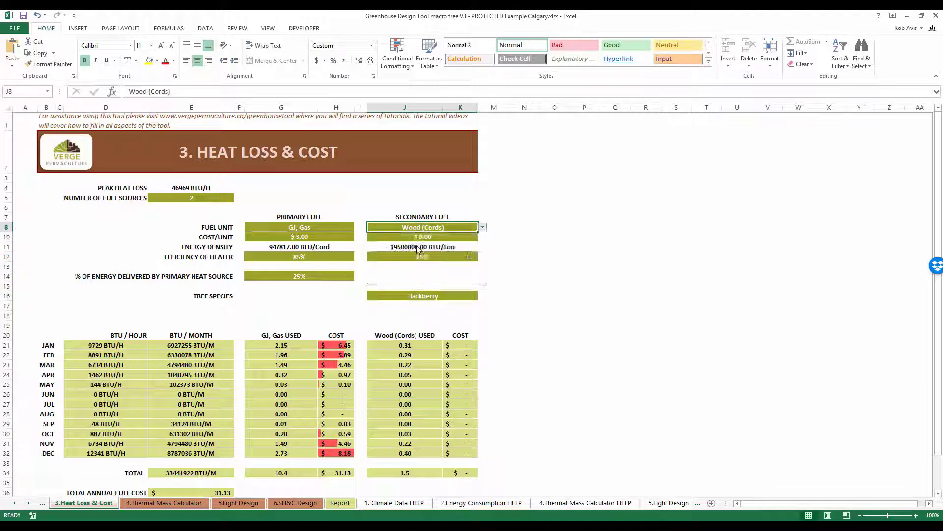
click(452, 237)
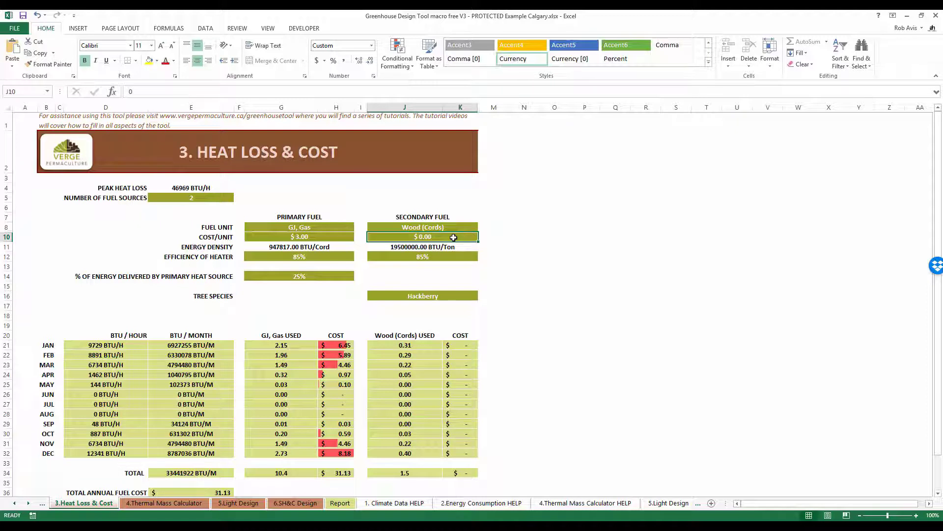
Set the secondary fuel's heater efficiency to 80%
click(461, 256)
click(483, 257)
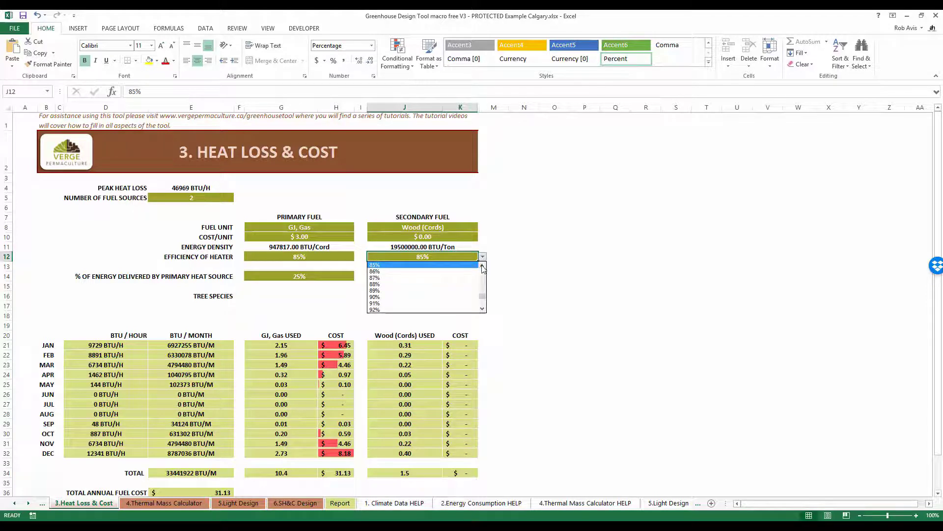
click(484, 265)
click(484, 265)
click(484, 266)
click(484, 266)
click(483, 265)
click(442, 266)
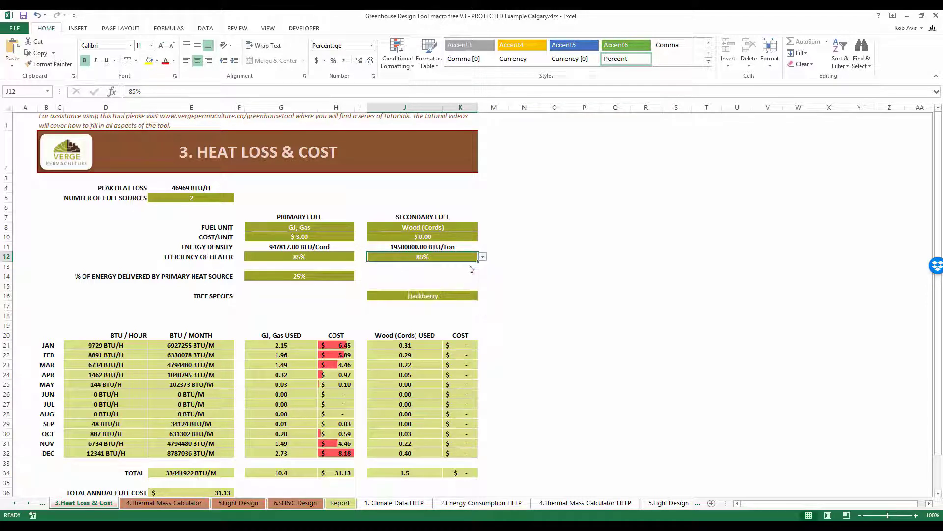
Set the tree species for the secondary wood fuel to Pine, Jack (Canadian)
click(465, 297)
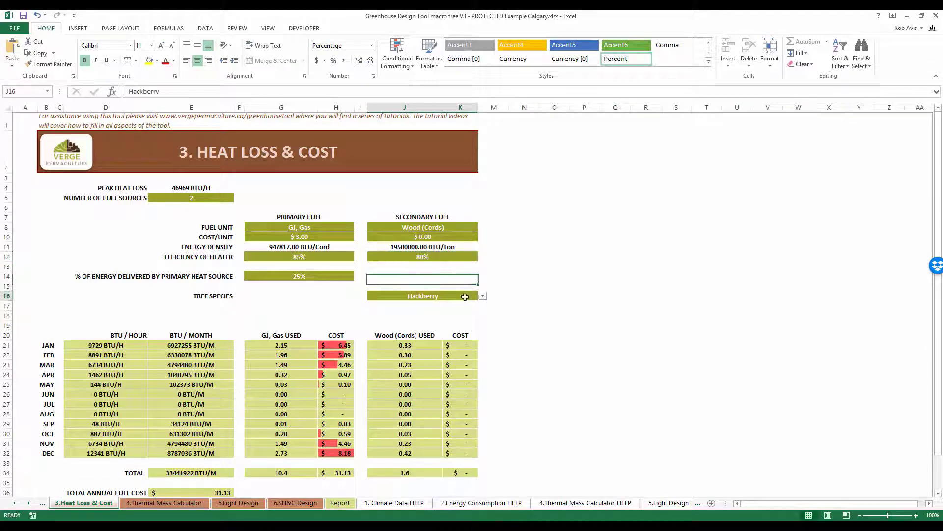
click(483, 297)
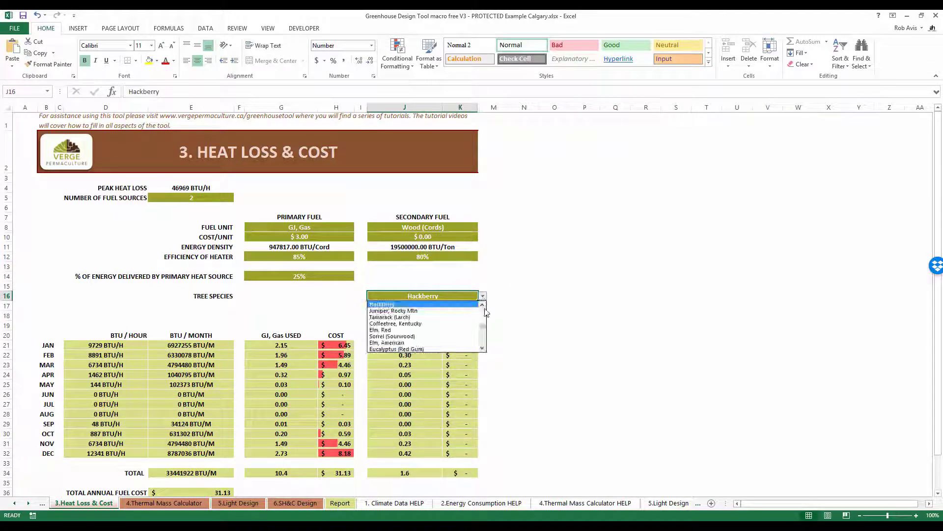
scroll(484, 349, down, 5)
click(483, 349)
click(483, 349)
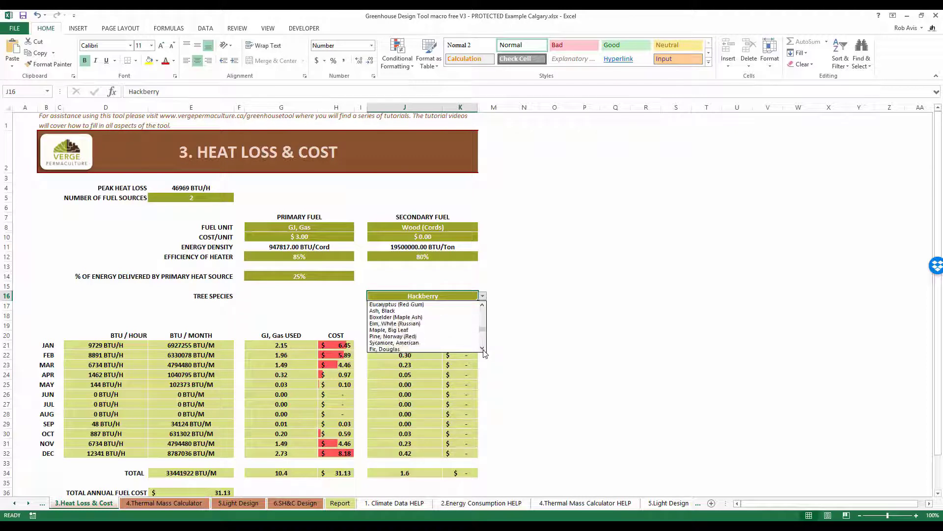
click(483, 348)
click(483, 349)
click(482, 348)
click(482, 348)
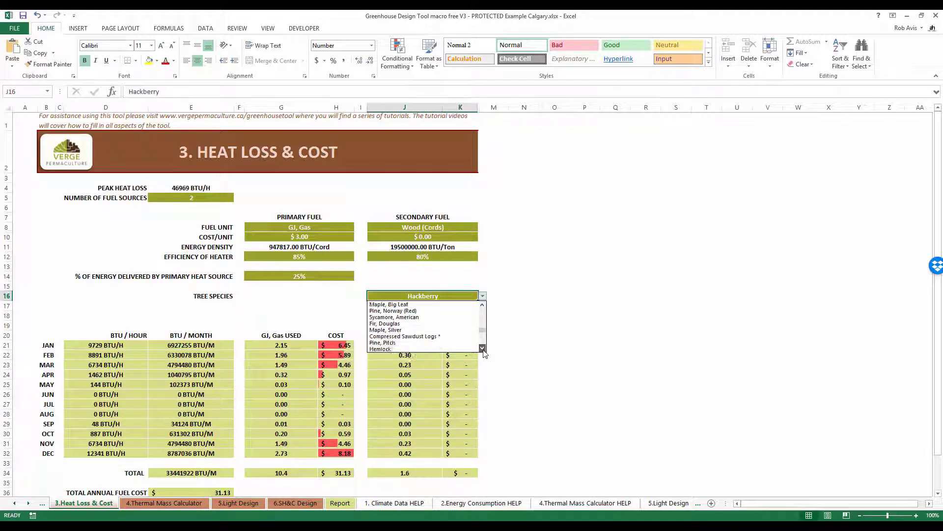
click(482, 348)
click(482, 348)
click(483, 348)
click(483, 349)
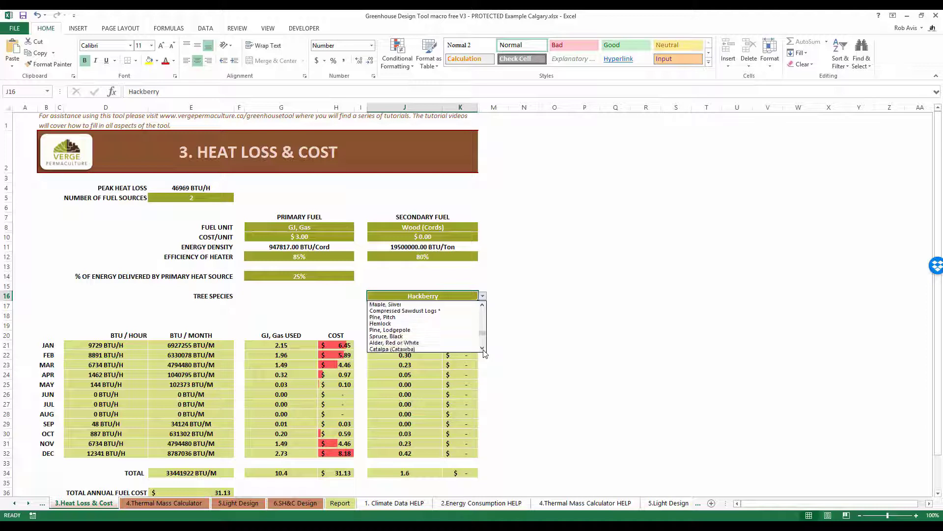
click(483, 349)
click(483, 349)
click(483, 349)
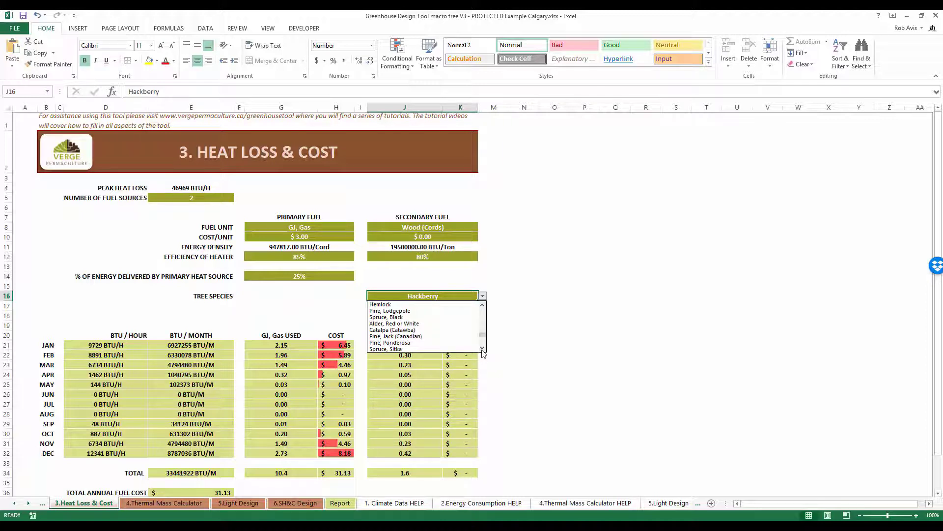
click(414, 338)
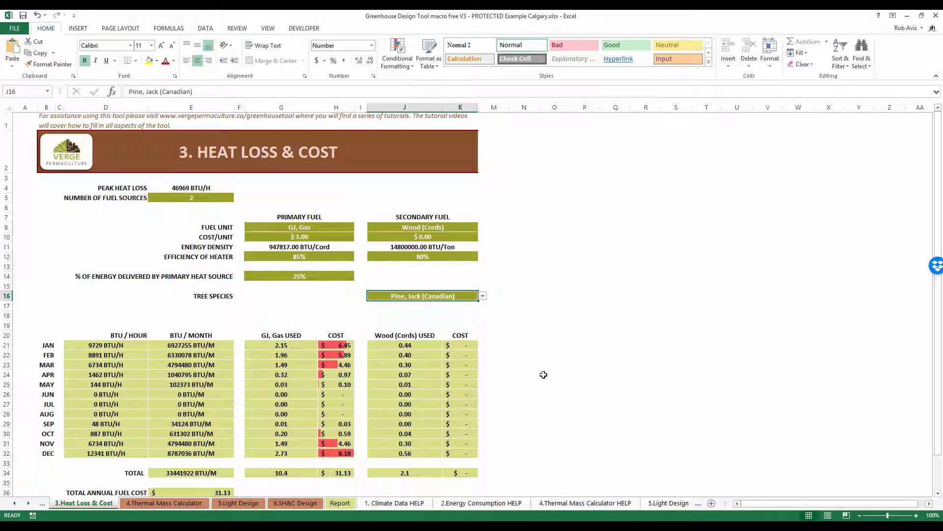
Check the annual fuel totals and set the secondary fuel's cost per unit to $200.00
scroll(543, 374, down, 1)
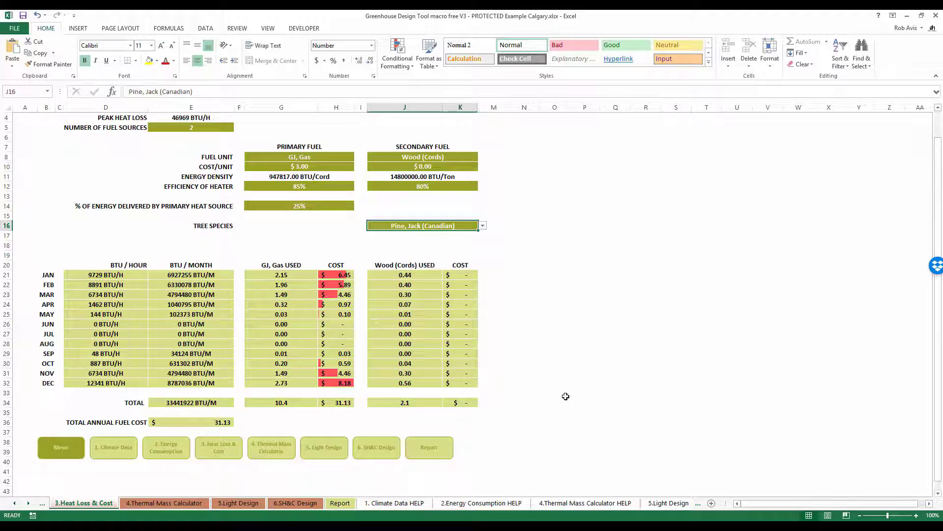
scroll(566, 396, up, 1)
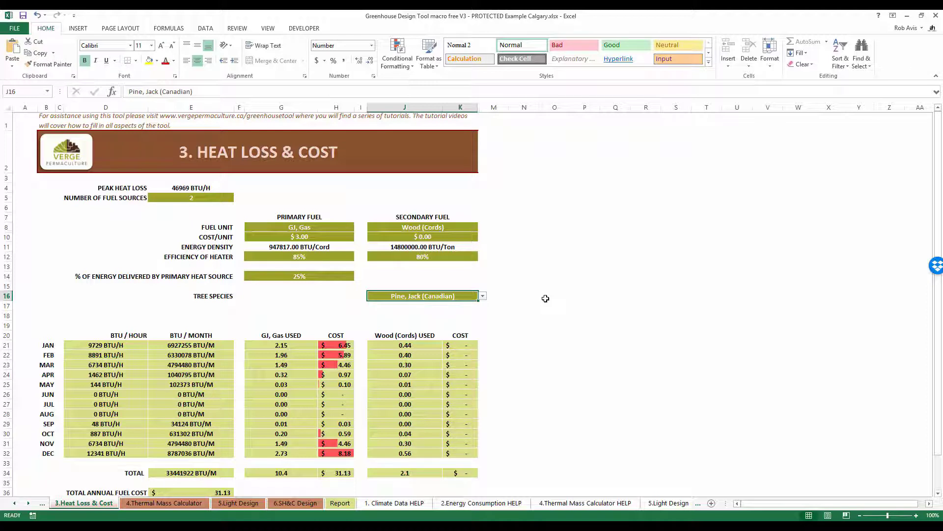
click(461, 238)
text(200)
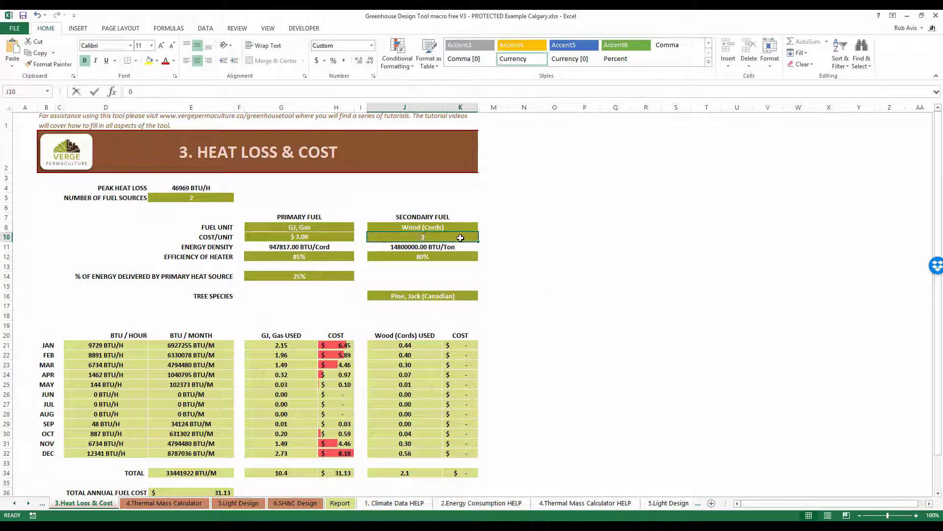
key(Return)
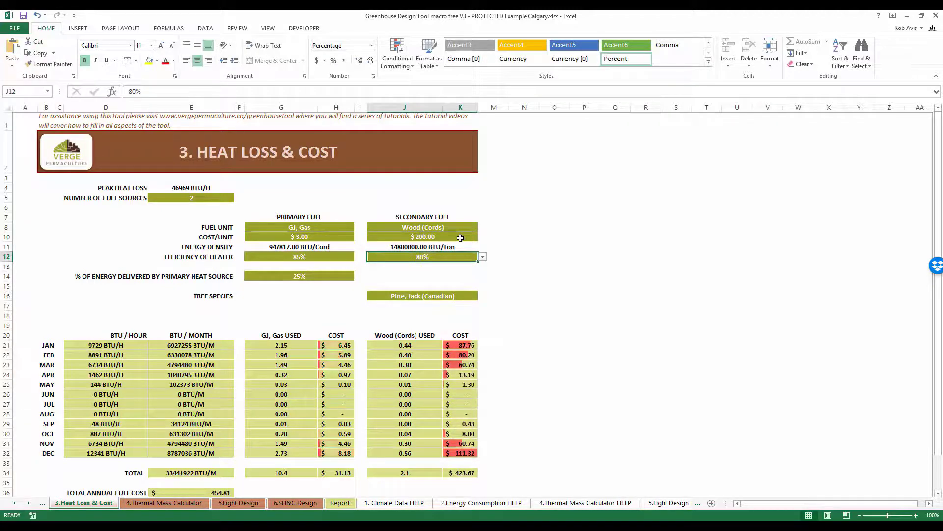
Change the secondary fuel's unit to Electricity (Kwhrs)
scroll(551, 363, down, 3)
scroll(550, 364, down, 1)
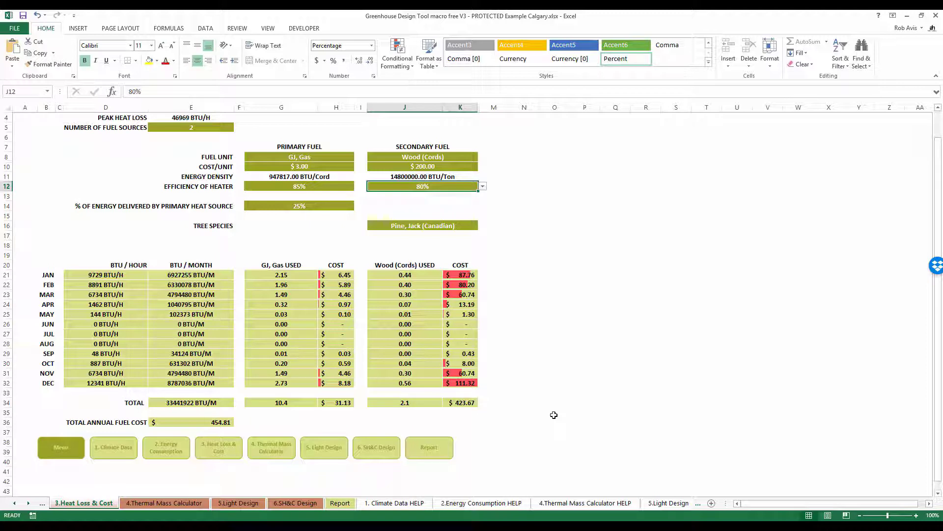
click(476, 157)
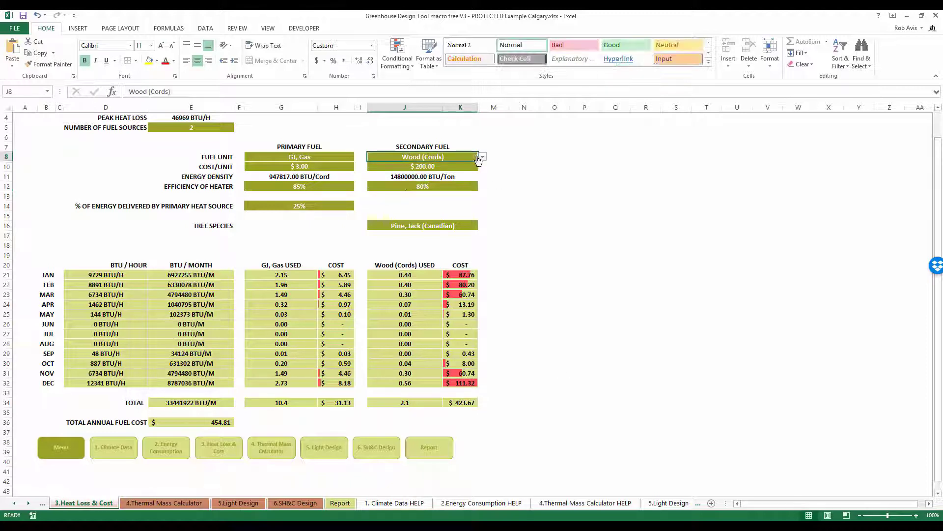
click(483, 157)
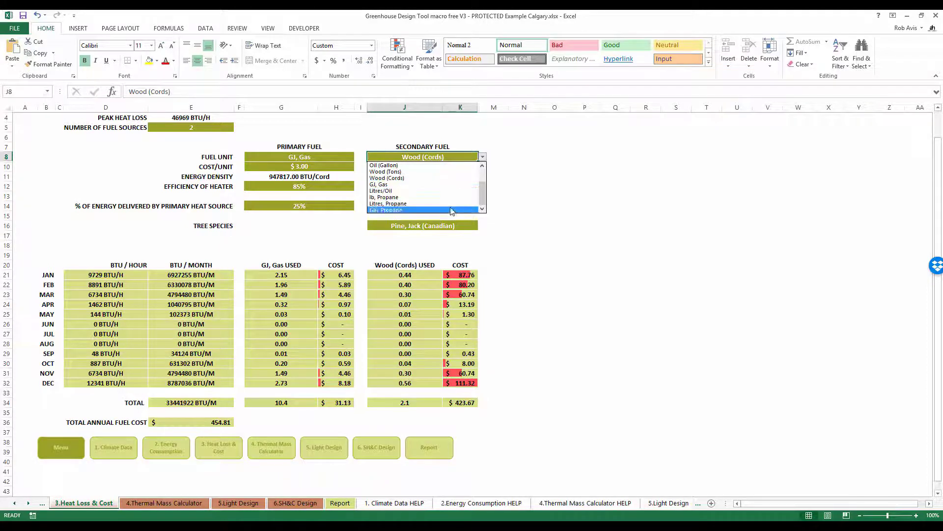
scroll(487, 192, up, 1)
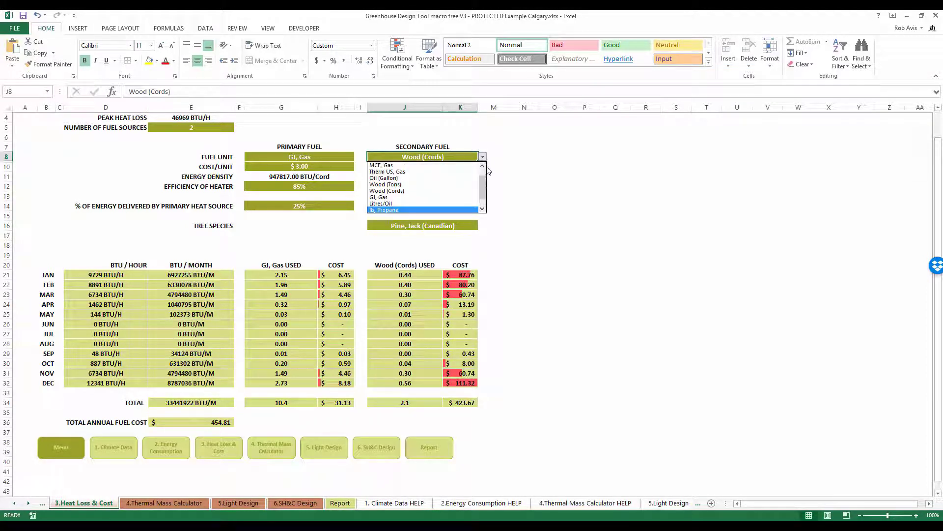
key(Escape)
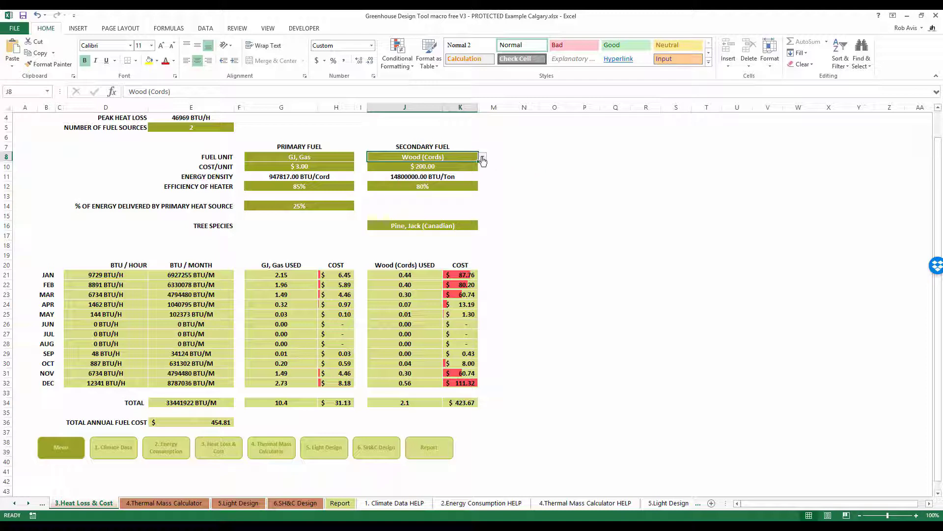
click(483, 158)
drag(484, 199, 485, 184)
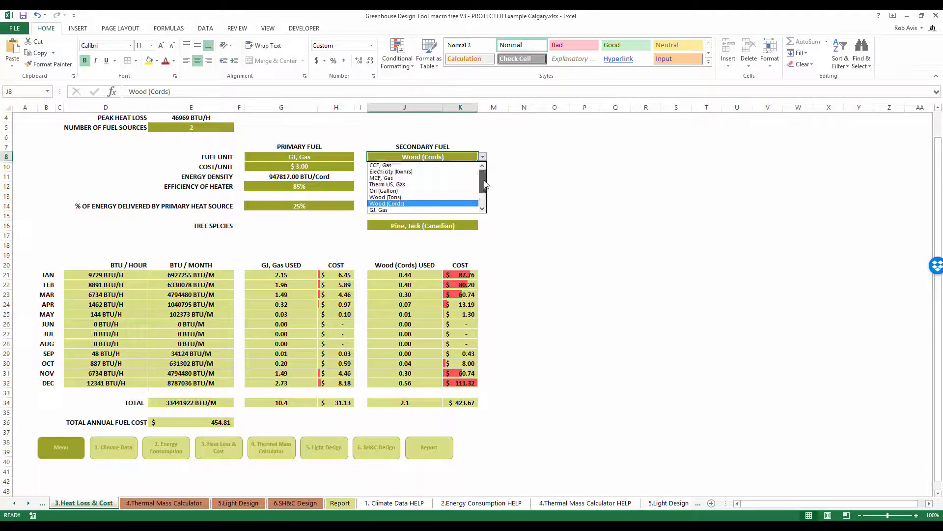
click(436, 172)
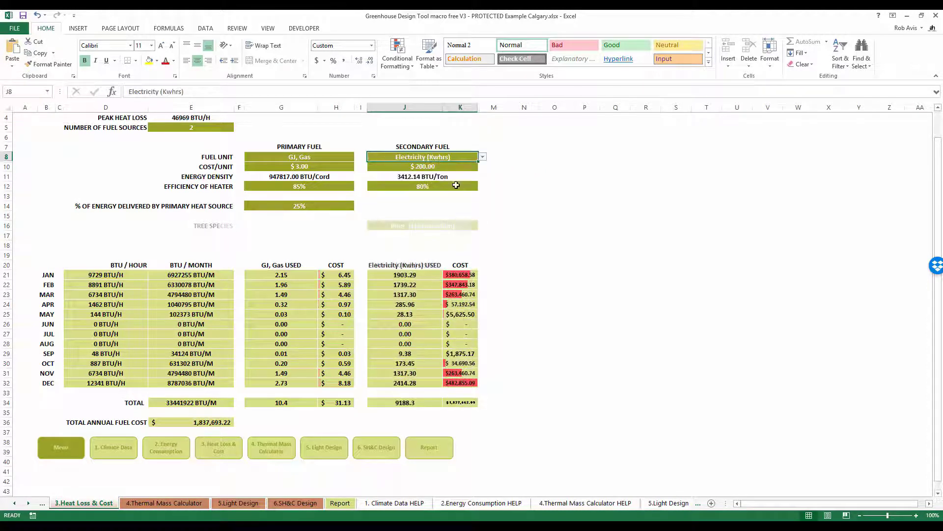
Set the electricity cost per unit for the secondary fuel to $0.15
click(451, 168)
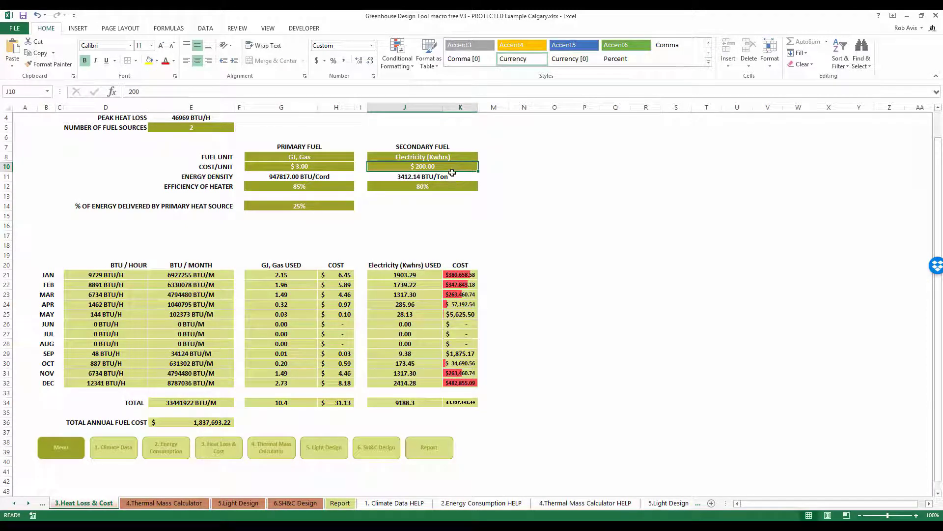
text(0.1)
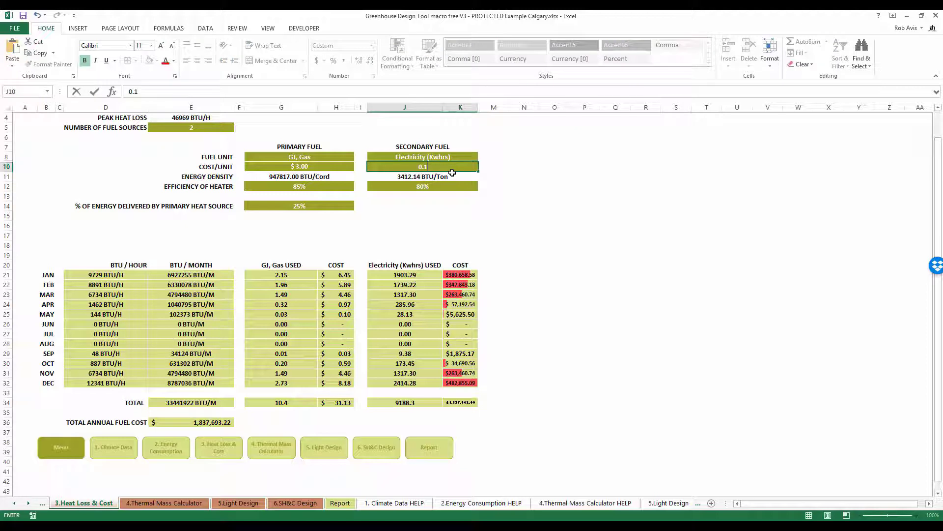
text(5)
key(Return)
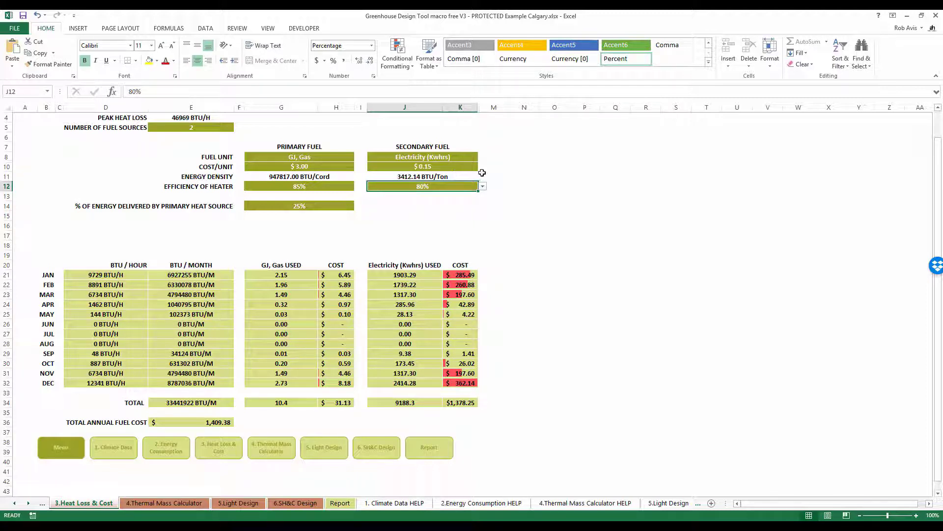
Switch the secondary fuel's unit back to Wood (Cords)
click(467, 158)
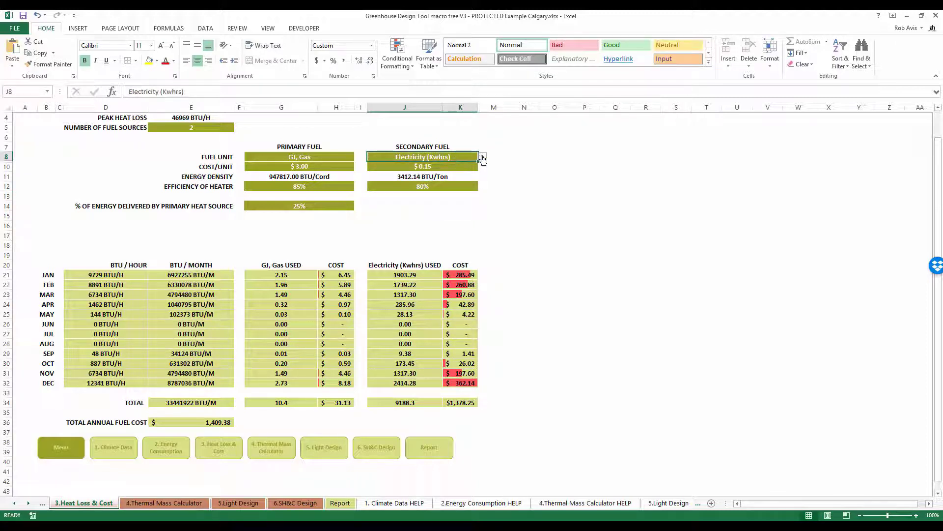
click(483, 157)
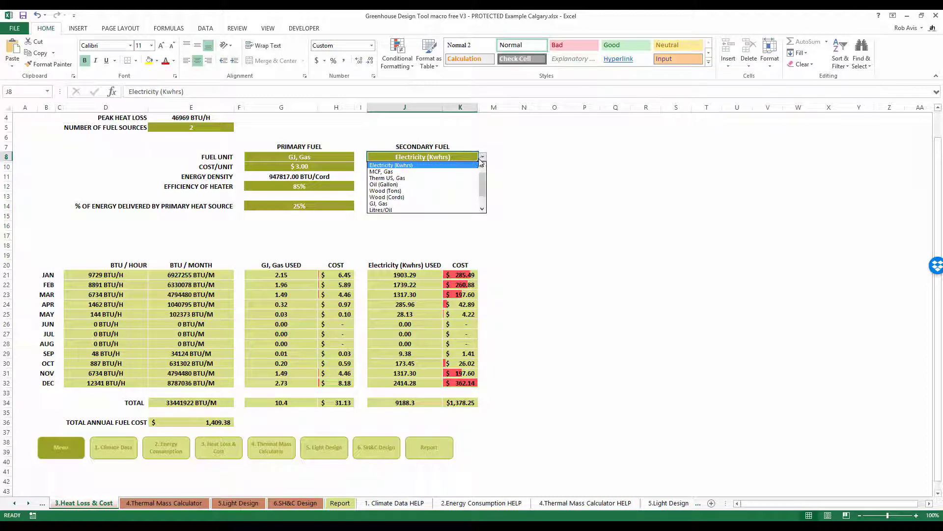
click(505, 157)
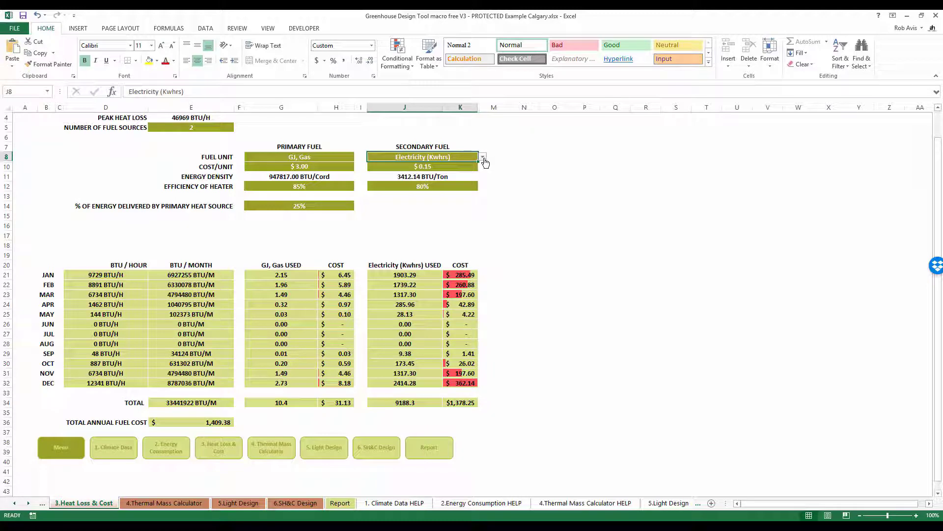
click(483, 157)
click(452, 197)
Set the secondary wood fuel's cost per unit to $0.00 and select its tree species cell
click(440, 167)
text(0.)
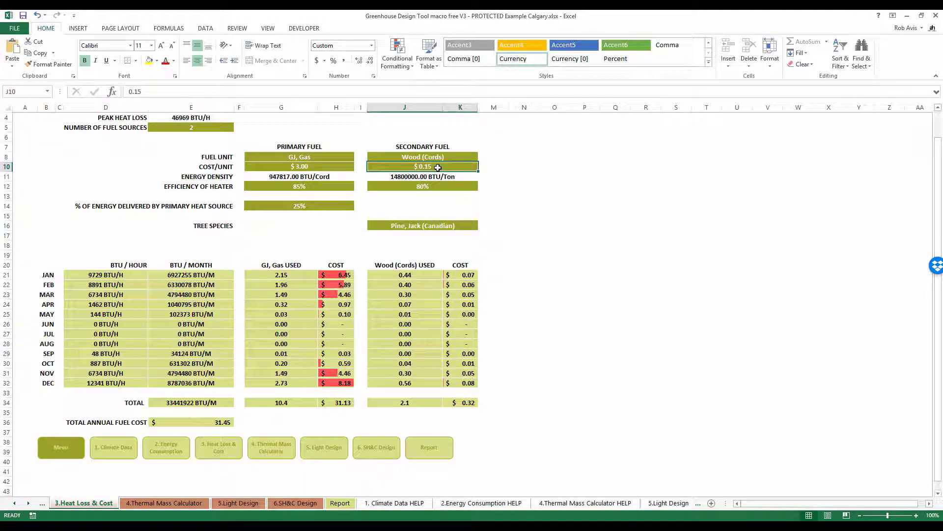
text(00)
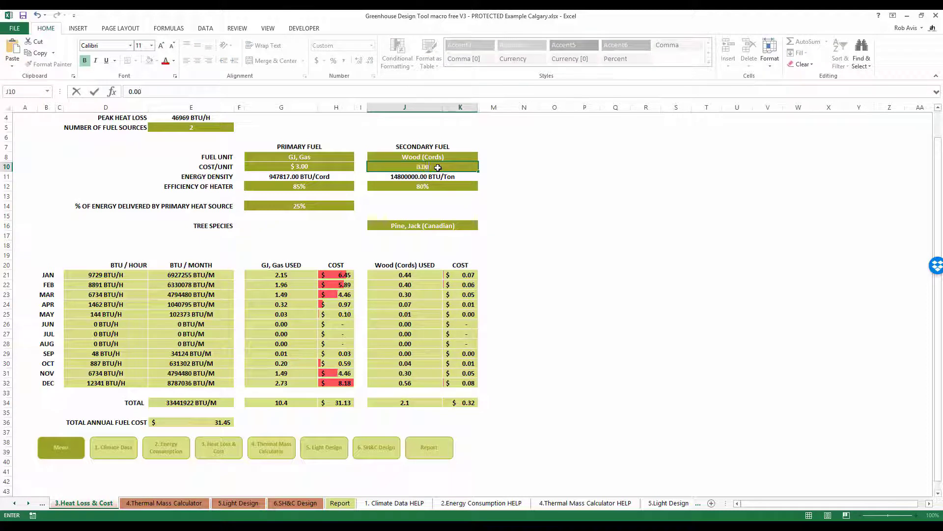
key(Return)
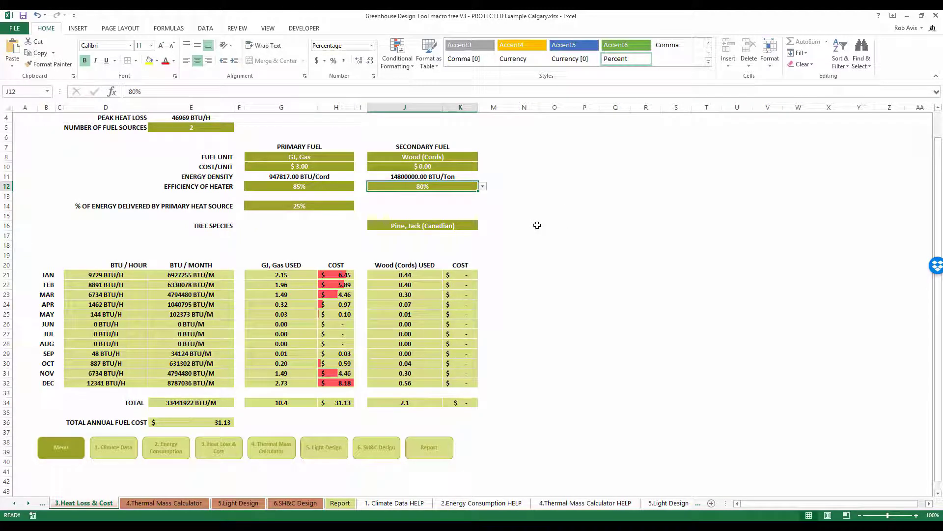
click(449, 227)
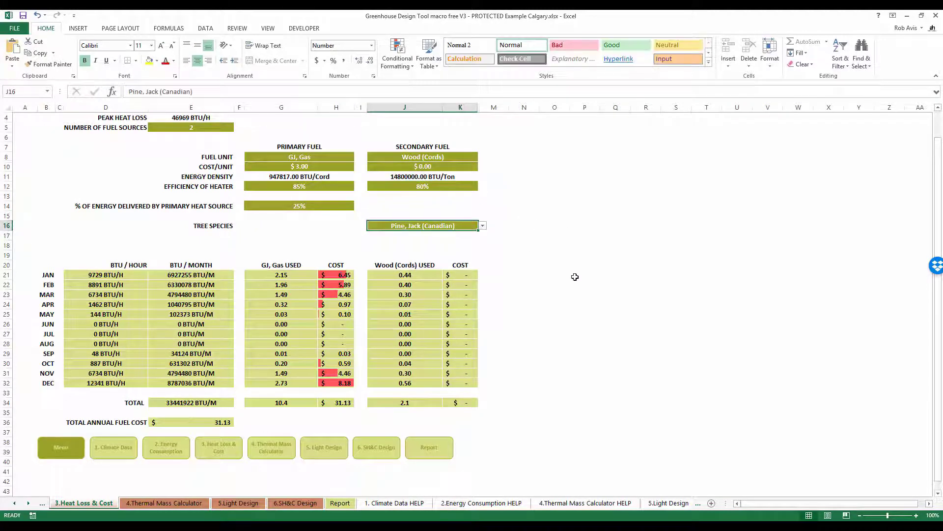